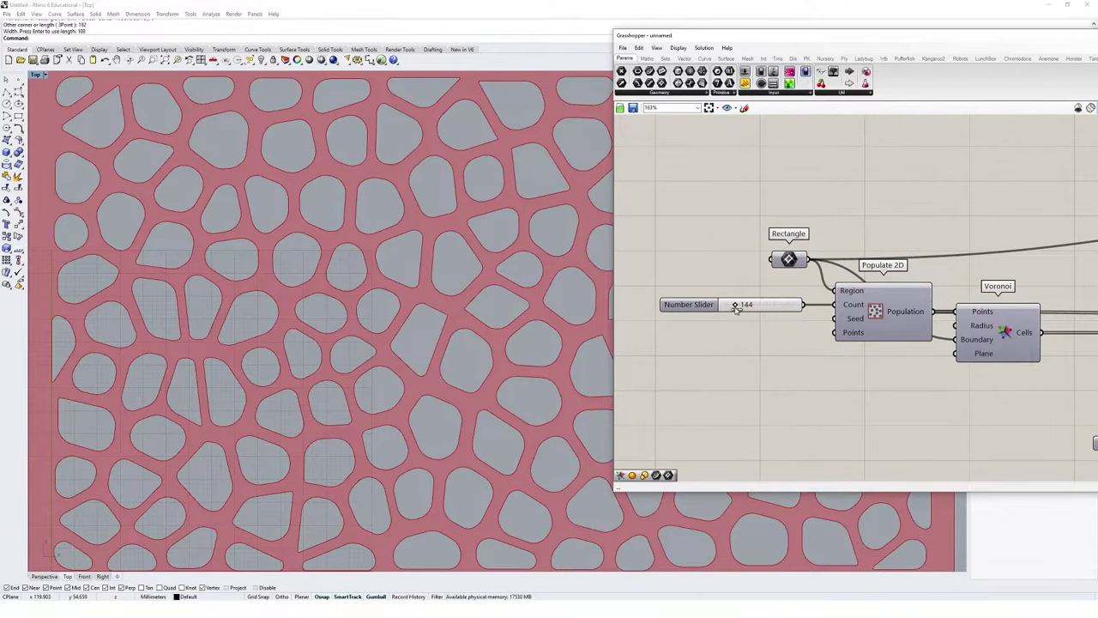
{"action": "mouse_move", "coordinate": [735, 309]}
{"action": "left_mouse_down"}
{"action": "mouse_move", "coordinate": [752, 313]}
{"action": "mouse_move", "coordinate": [730, 307]}
{"action": "left_mouse_up"}
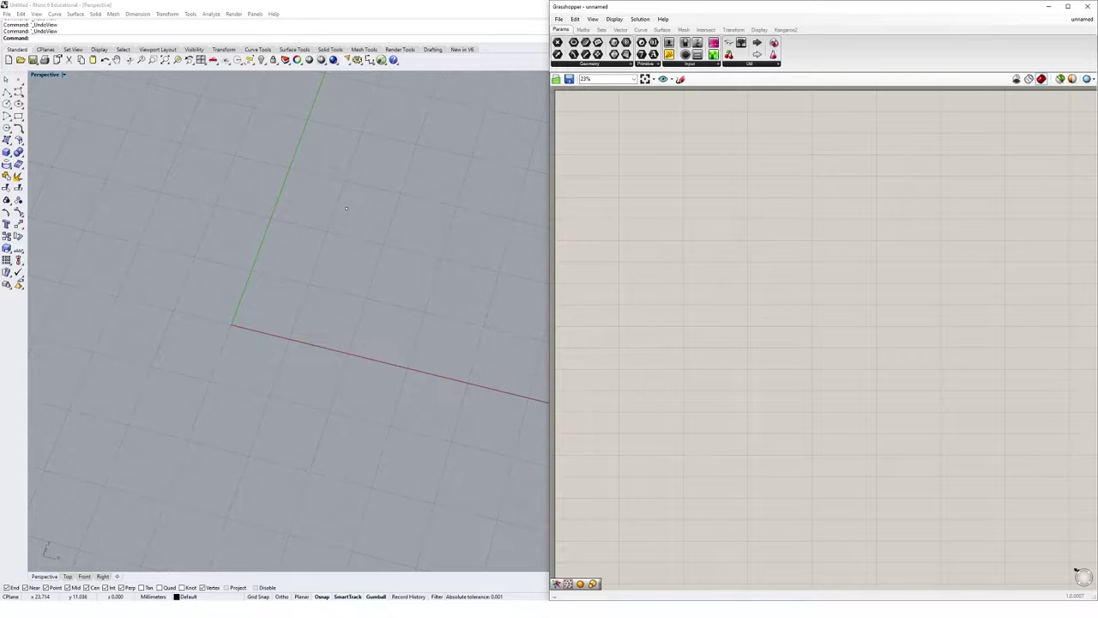
Add the planar Voronoi component from the mesh triangulation tools to the empty canvas and check its warning
{"action": "left_click", "coordinate": [685, 30]}
{"action": "left_click", "coordinate": [667, 65]}
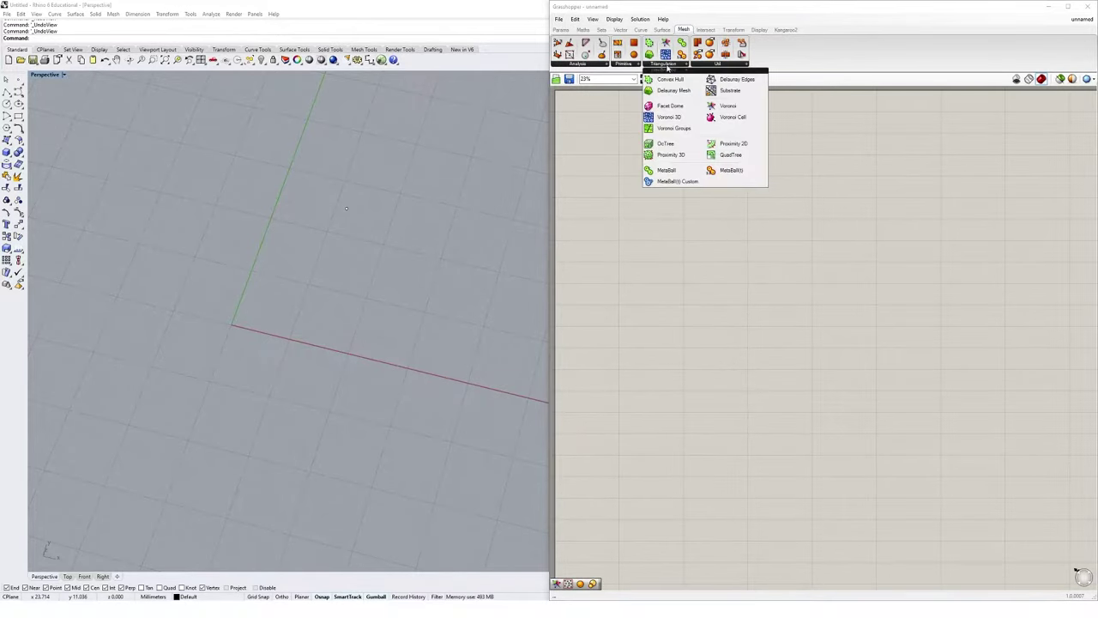
{"action": "left_click", "coordinate": [729, 106]}
{"action": "left_click", "coordinate": [721, 255]}
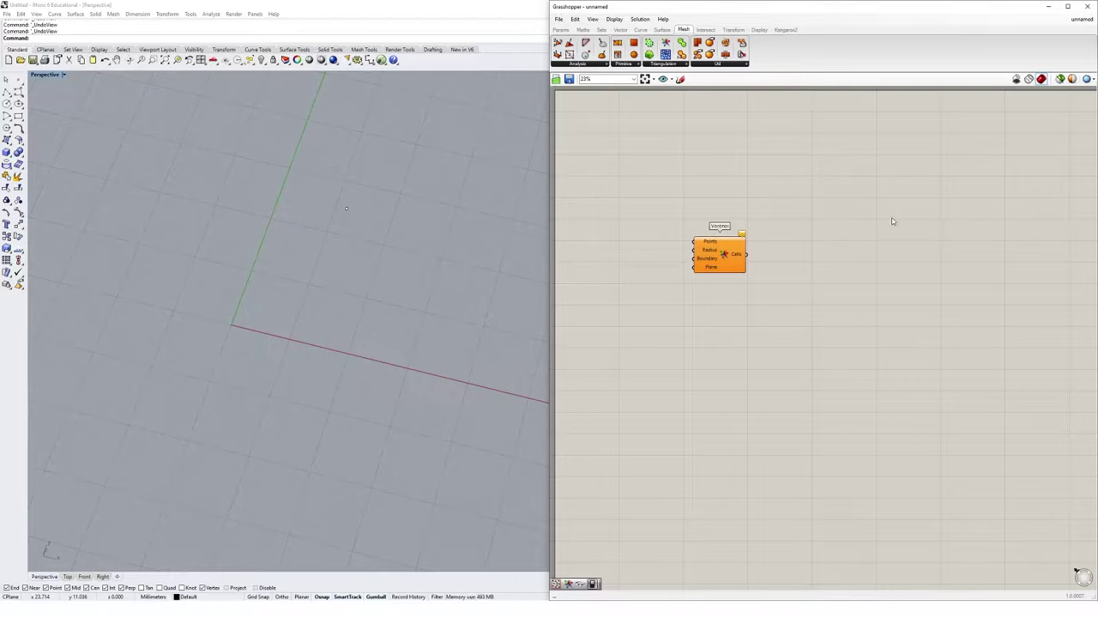
{"action": "left_click", "coordinate": [743, 233]}
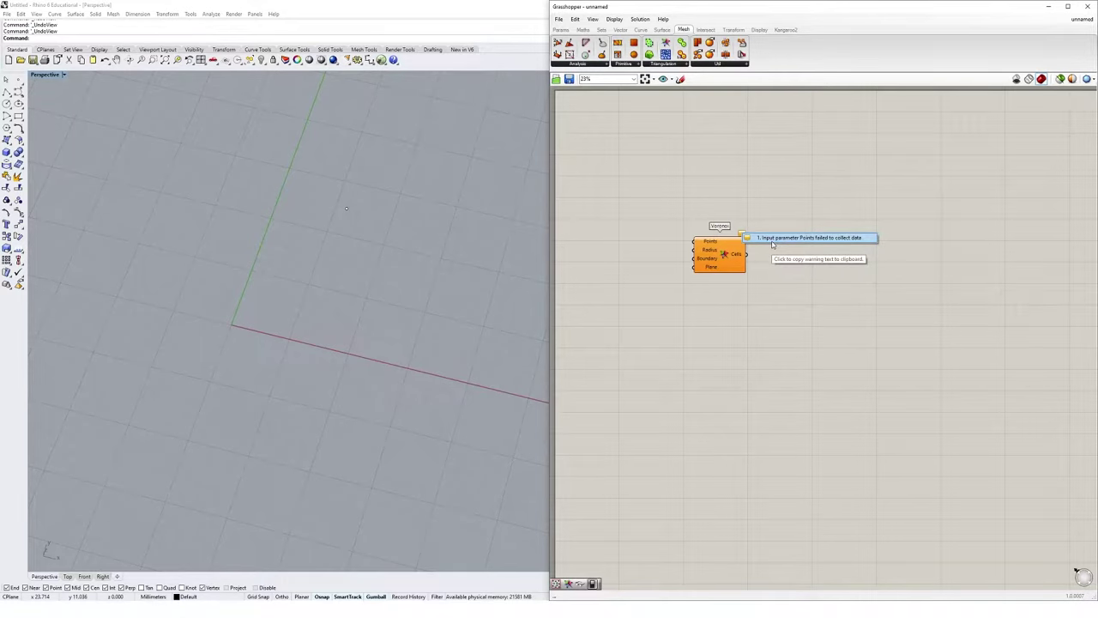
{"action": "left_click", "coordinate": [797, 273]}
{"action": "scroll", "coordinate": [684, 220], "scroll_direction": "up", "scroll_amount": 4}
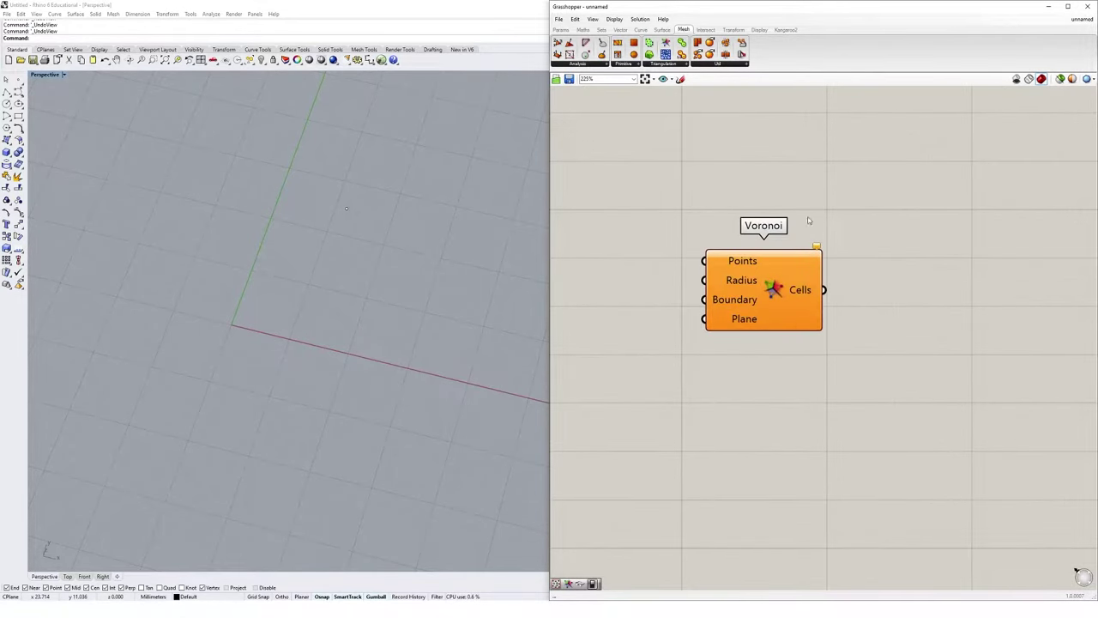
{"action": "right_click_drag", "start_coordinate": [885, 309], "coordinate": [944, 316]}
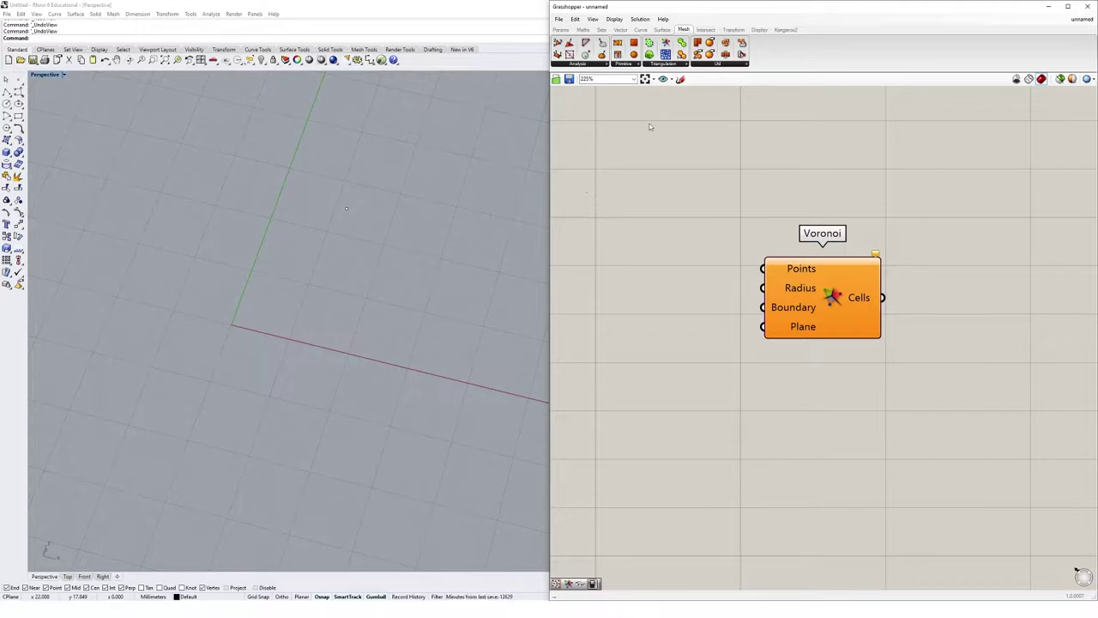
Place a Populate 2D component in front of the Voronoi component
{"action": "left_click", "coordinate": [620, 30]}
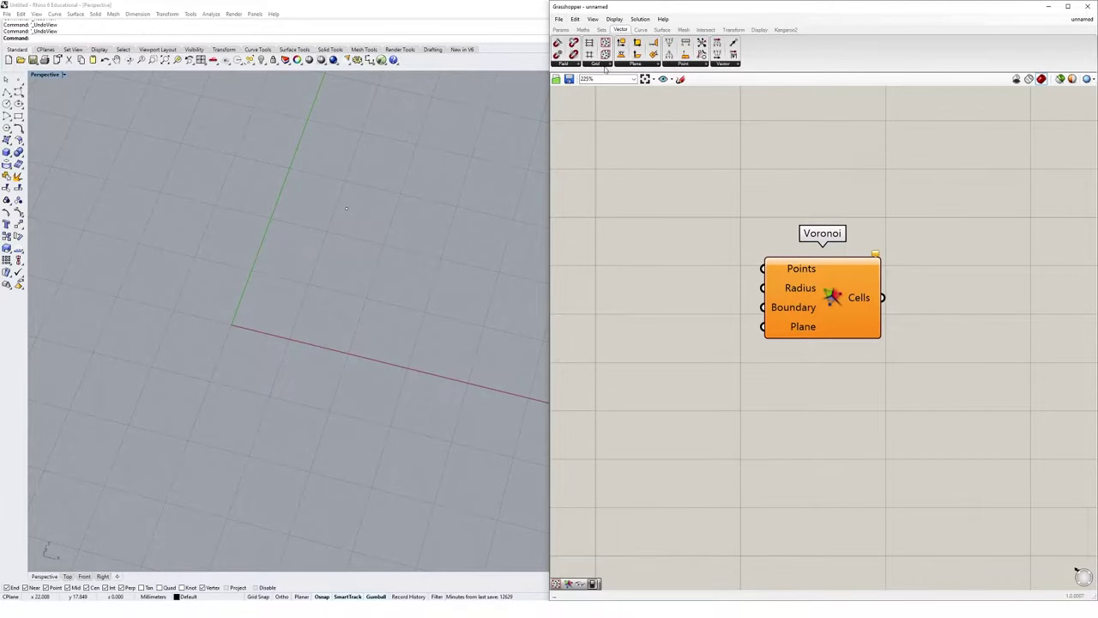
{"action": "left_click", "coordinate": [605, 64]}
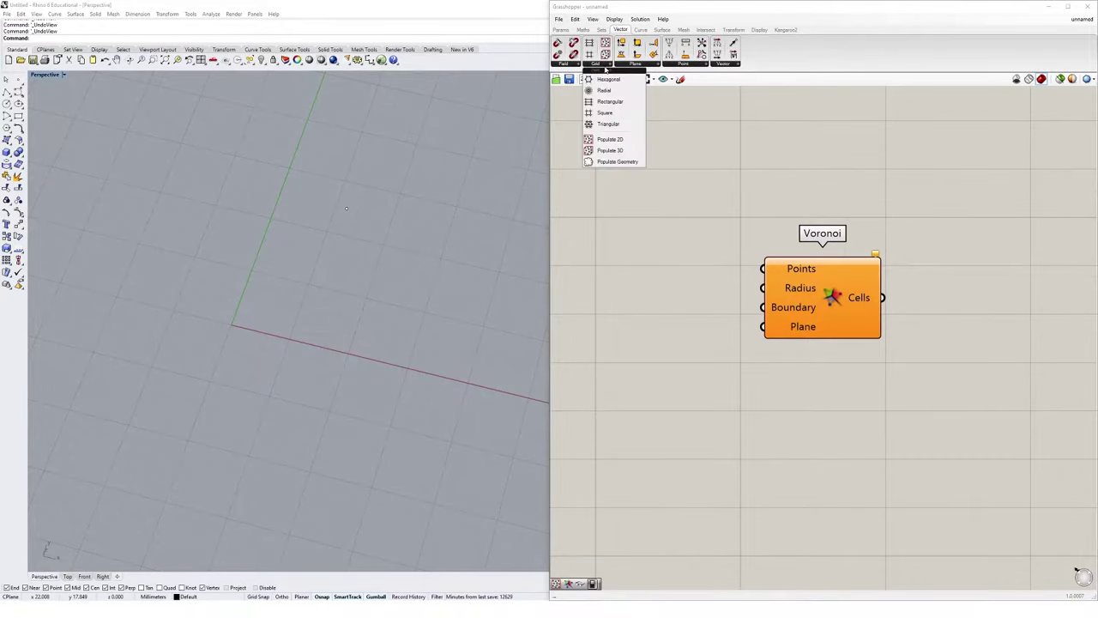
{"action": "left_click", "coordinate": [628, 140]}
{"action": "left_click", "coordinate": [619, 260]}
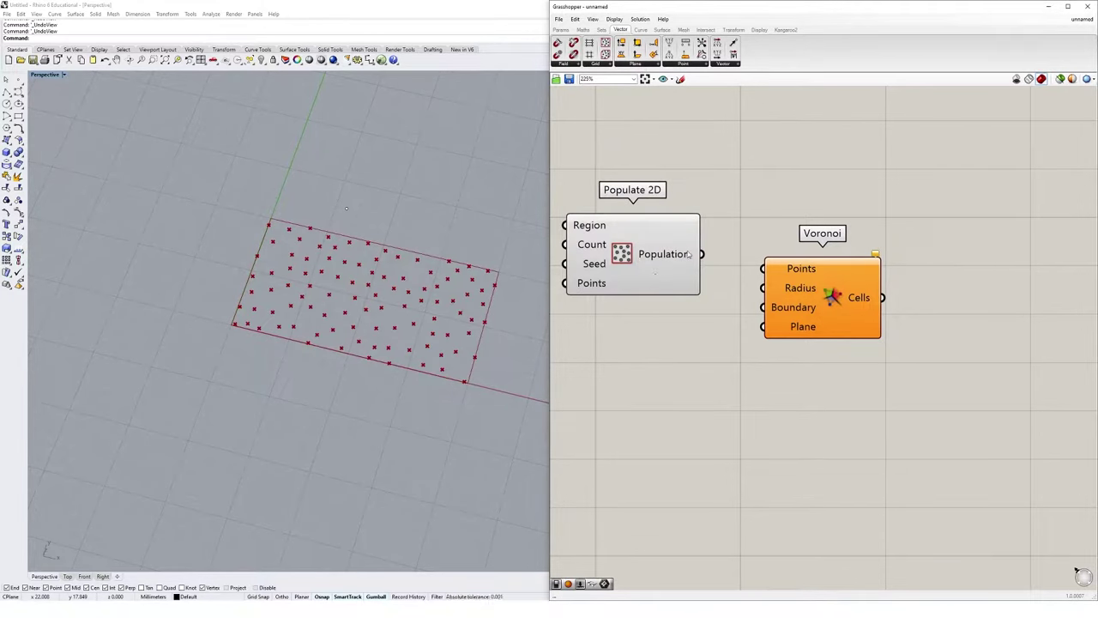
{"action": "right_click_drag", "start_coordinate": [748, 219], "coordinate": [783, 216]}
Inspect the points generated by Populate 2D in the viewport and connect its Population output to Voronoi's Points input
{"action": "left_click", "coordinate": [674, 273]}
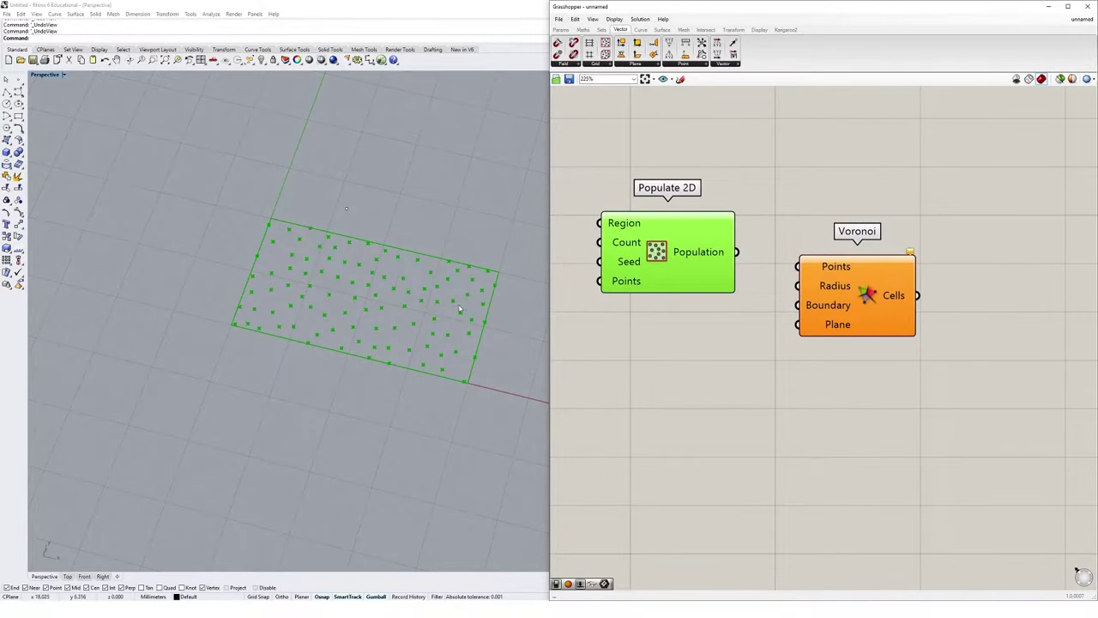
{"action": "scroll", "coordinate": [425, 324], "scroll_direction": "up", "scroll_amount": 2}
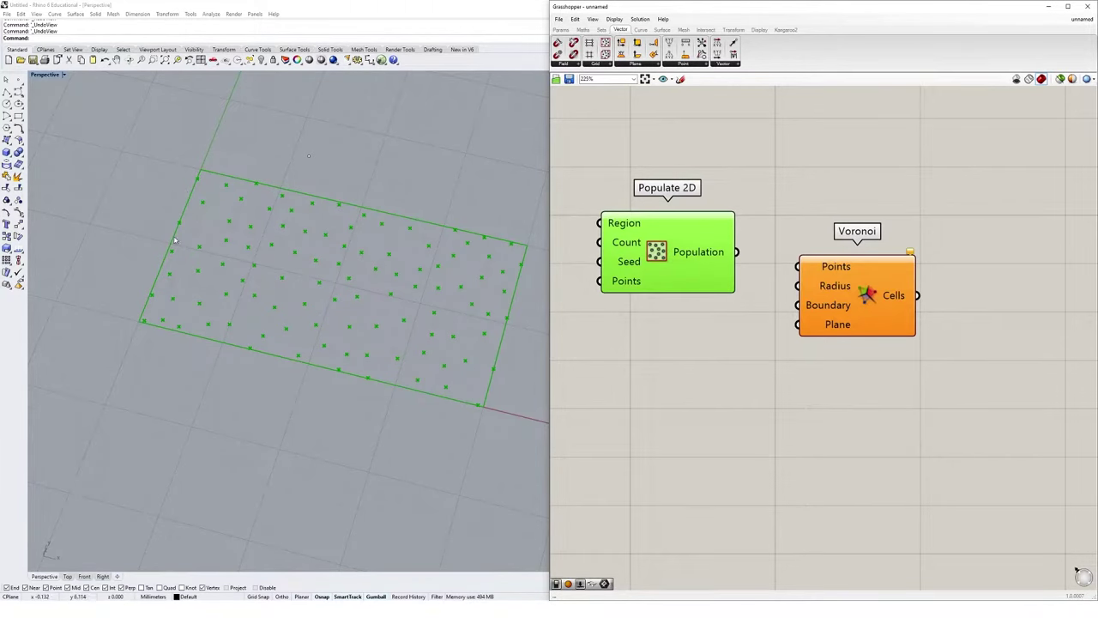
{"action": "left_click", "coordinate": [725, 349]}
{"action": "left_click_drag", "start_coordinate": [675, 253], "coordinate": [671, 265]}
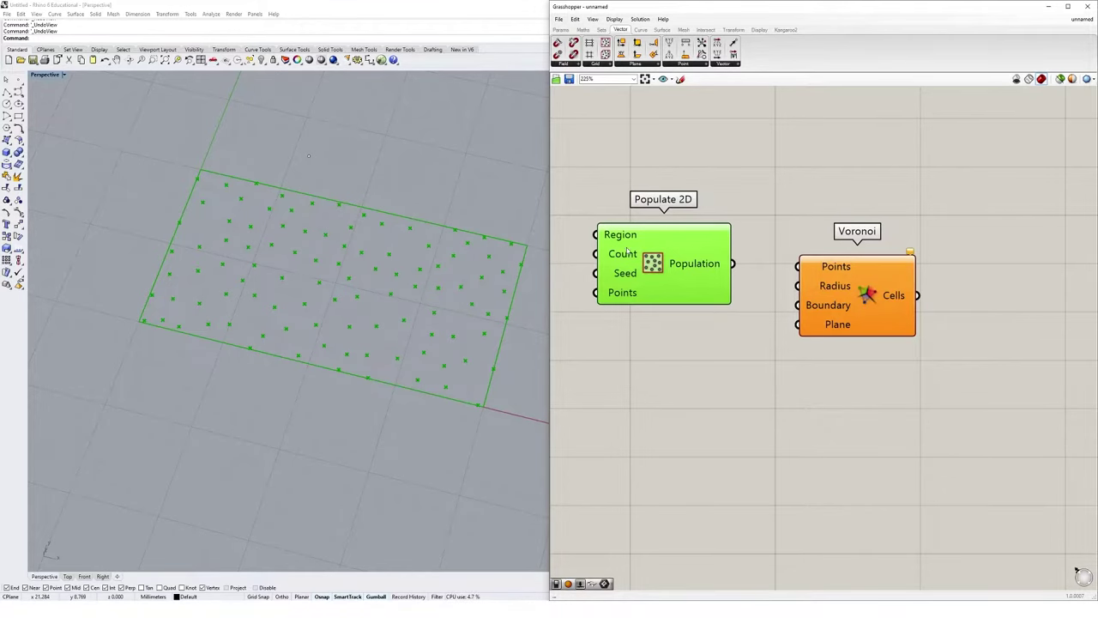
{"action": "mouse_move", "coordinate": [615, 241]}
{"action": "mouse_move", "coordinate": [627, 278]}
{"action": "left_click", "coordinate": [731, 342]}
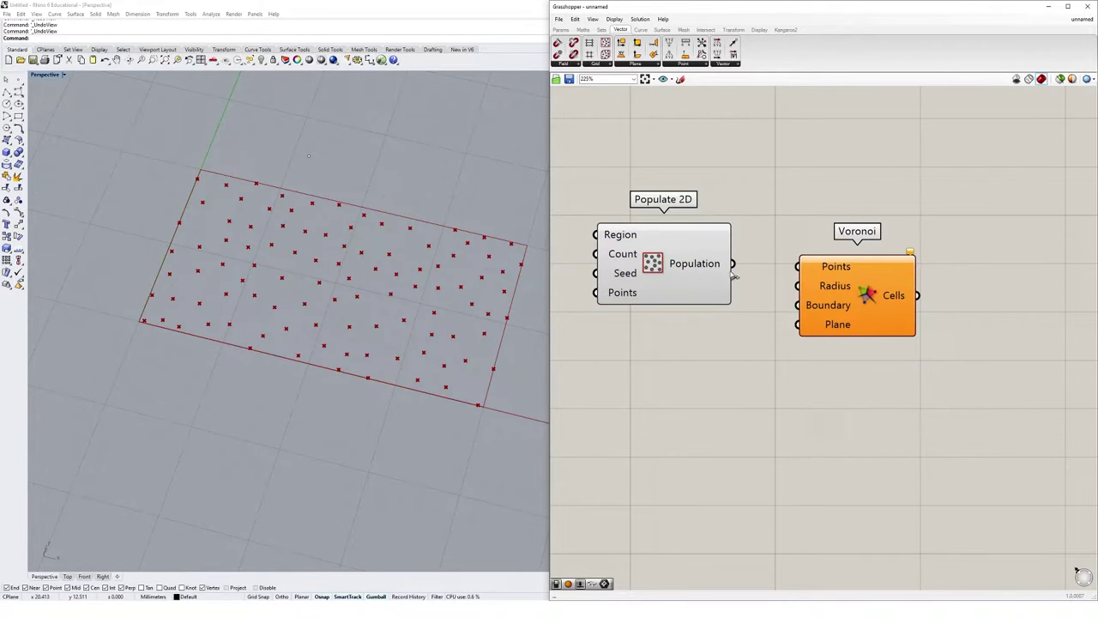
{"action": "mouse_move", "coordinate": [713, 266]}
{"action": "left_click_drag", "start_coordinate": [732, 263], "coordinate": [804, 273]}
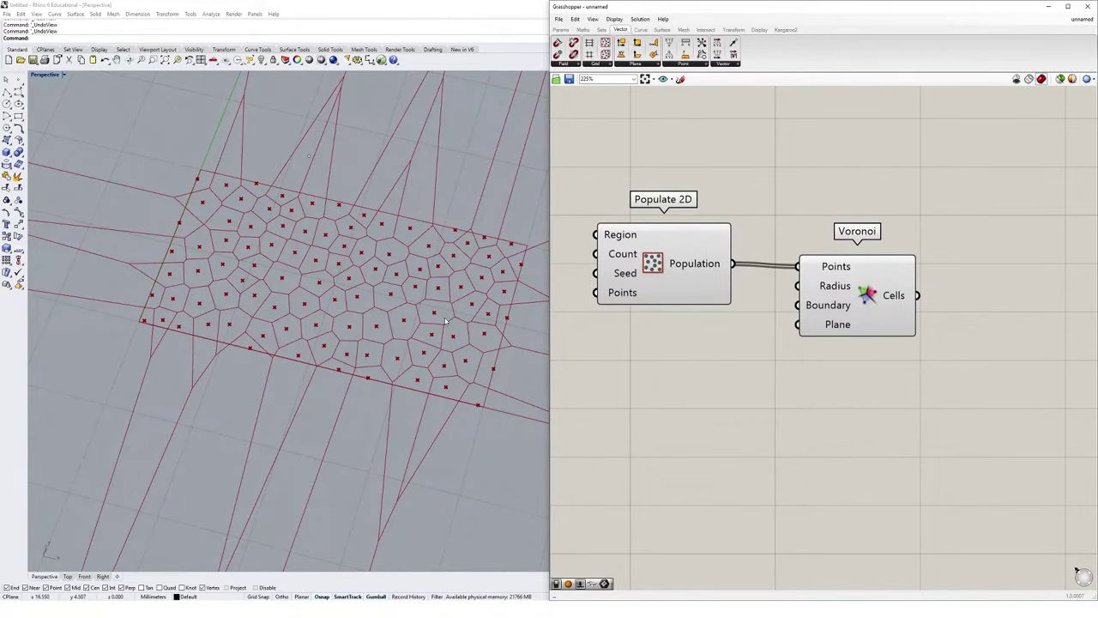
Examine the Voronoi cells around their points and the outer cells extending beyond the populated region
{"action": "scroll", "coordinate": [411, 323], "scroll_direction": "up", "scroll_amount": 3}
{"action": "scroll", "coordinate": [398, 316], "scroll_direction": "up", "scroll_amount": 3}
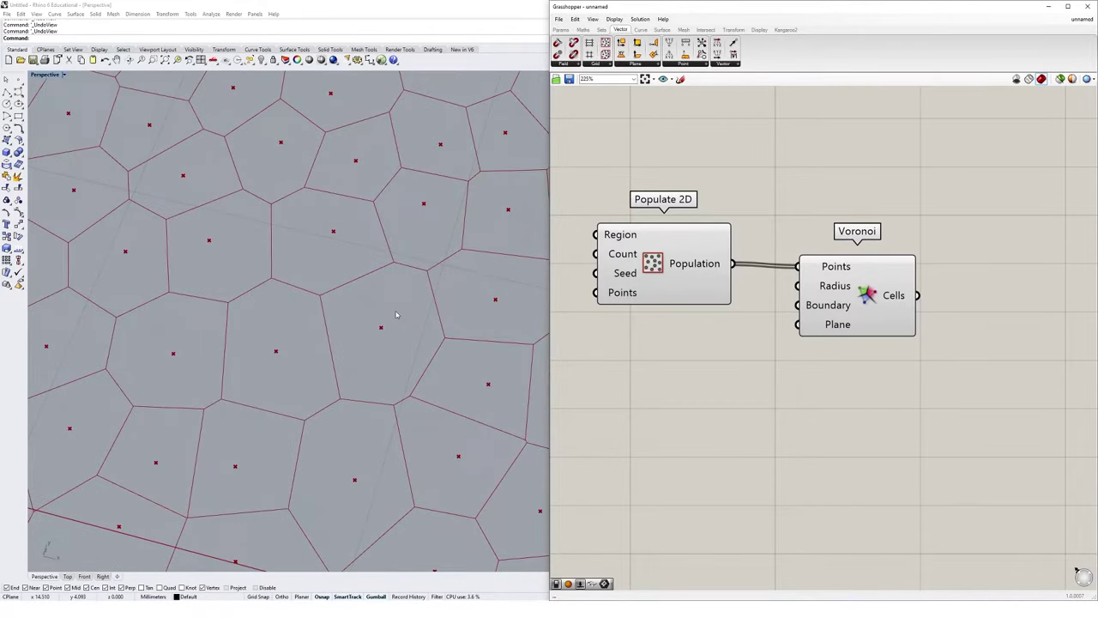
{"action": "scroll", "coordinate": [396, 314], "scroll_direction": "up", "scroll_amount": 2}
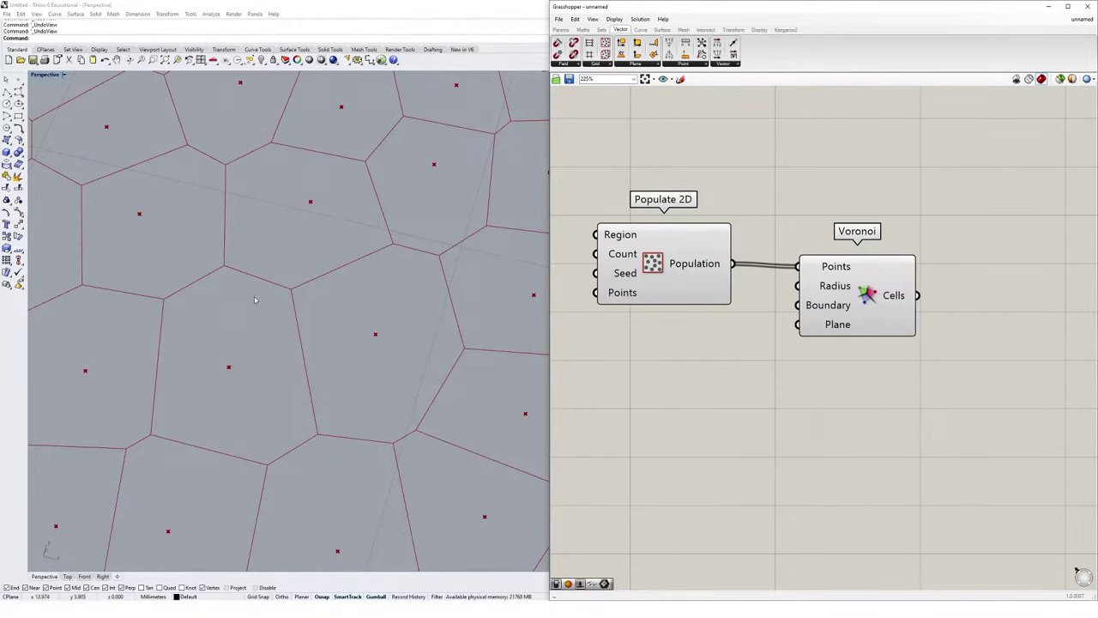
{"action": "scroll", "coordinate": [296, 312], "scroll_direction": "down", "scroll_amount": 10}
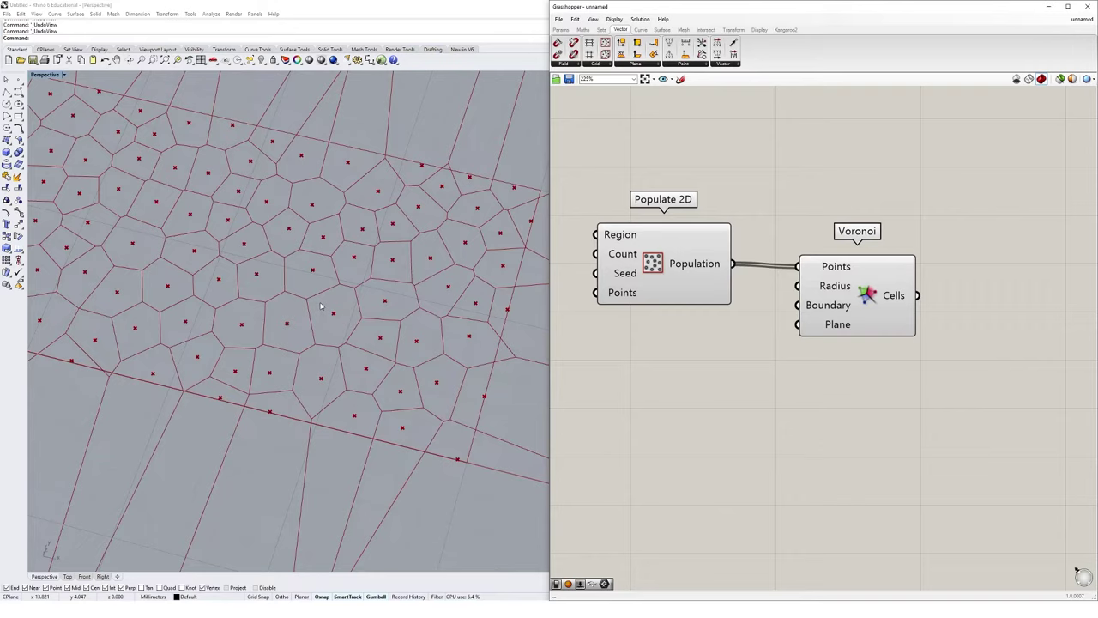
{"action": "scroll", "coordinate": [366, 323], "scroll_direction": "down", "scroll_amount": 15}
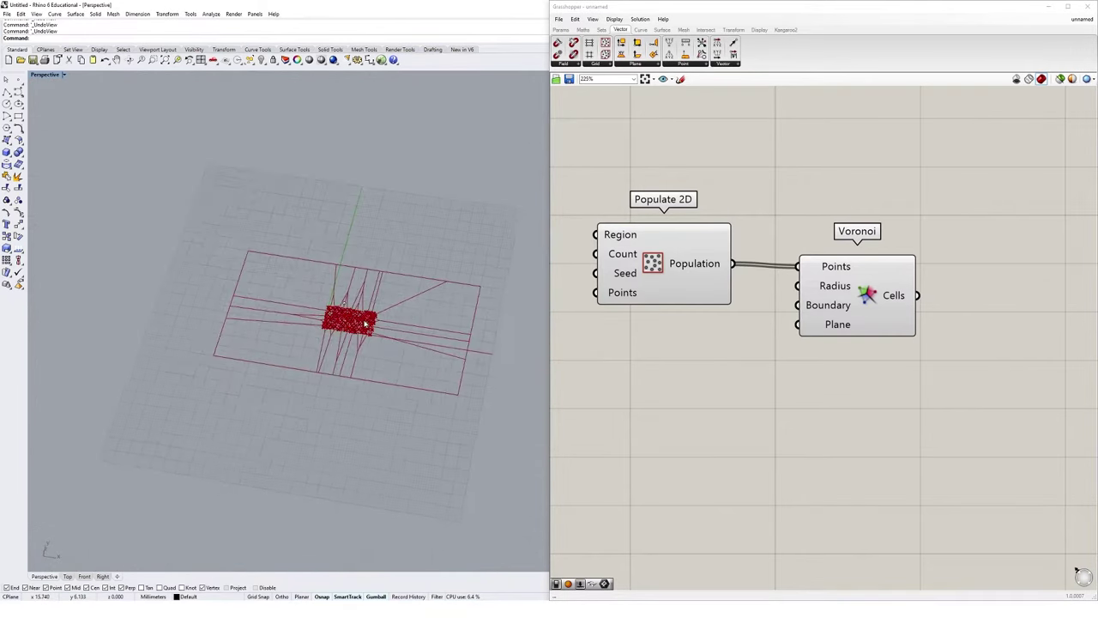
{"action": "right_click_drag", "start_coordinate": [364, 320], "coordinate": [466, 308]}
{"action": "scroll", "coordinate": [426, 320], "scroll_direction": "up", "scroll_amount": 4}
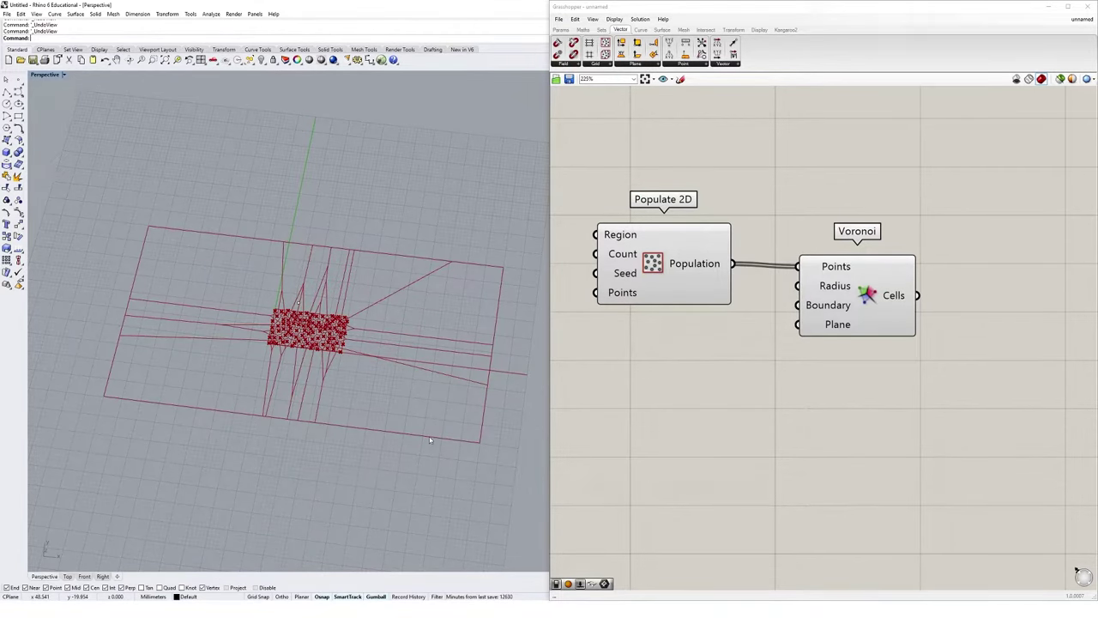
{"action": "scroll", "coordinate": [430, 440], "scroll_direction": "up", "scroll_amount": 4}
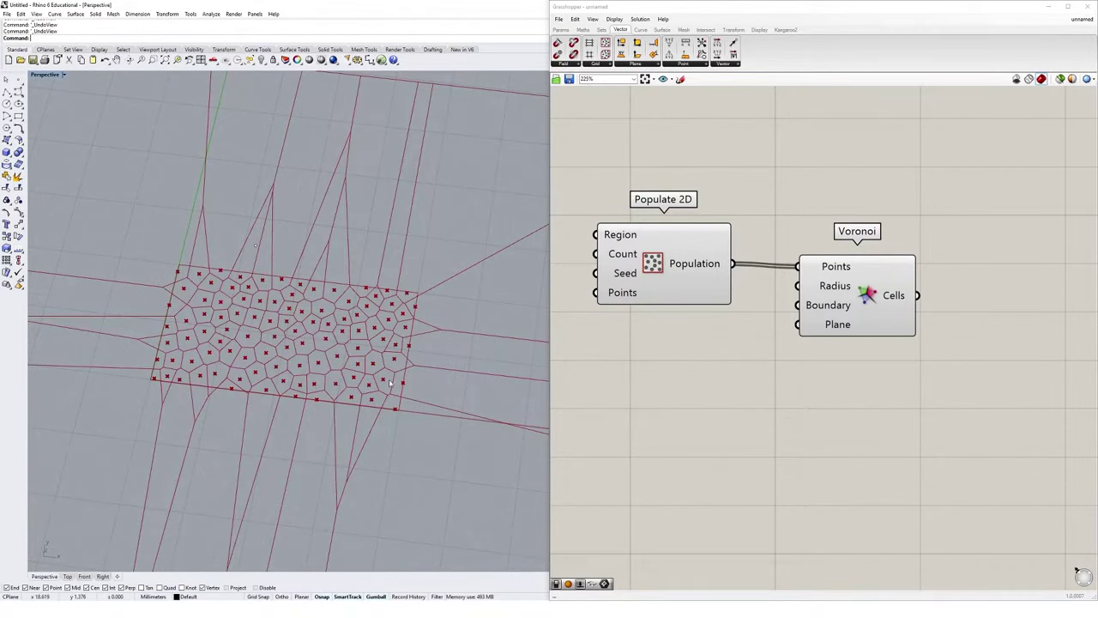
Level the Populate 2D component with Voronoi's Points input and deselect it
{"action": "left_click_drag", "start_coordinate": [677, 279], "coordinate": [684, 282]}
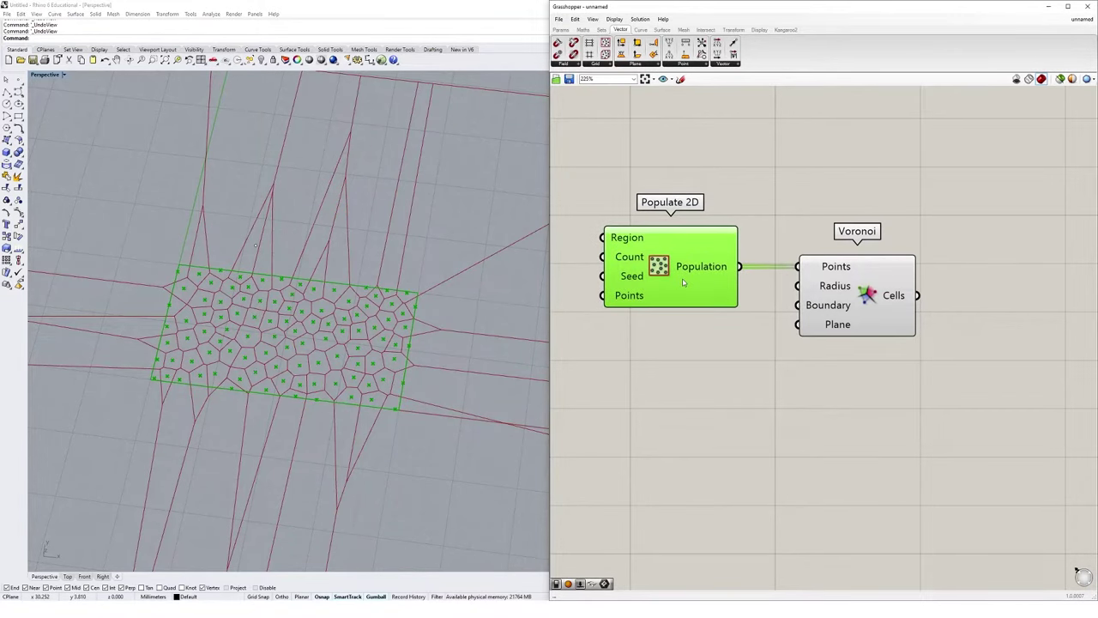
{"action": "right_click_drag", "start_coordinate": [798, 225], "coordinate": [861, 216]}
{"action": "scroll", "coordinate": [860, 217], "scroll_direction": "down", "scroll_amount": 1}
{"action": "right_click_drag", "start_coordinate": [965, 191], "coordinate": [923, 206]}
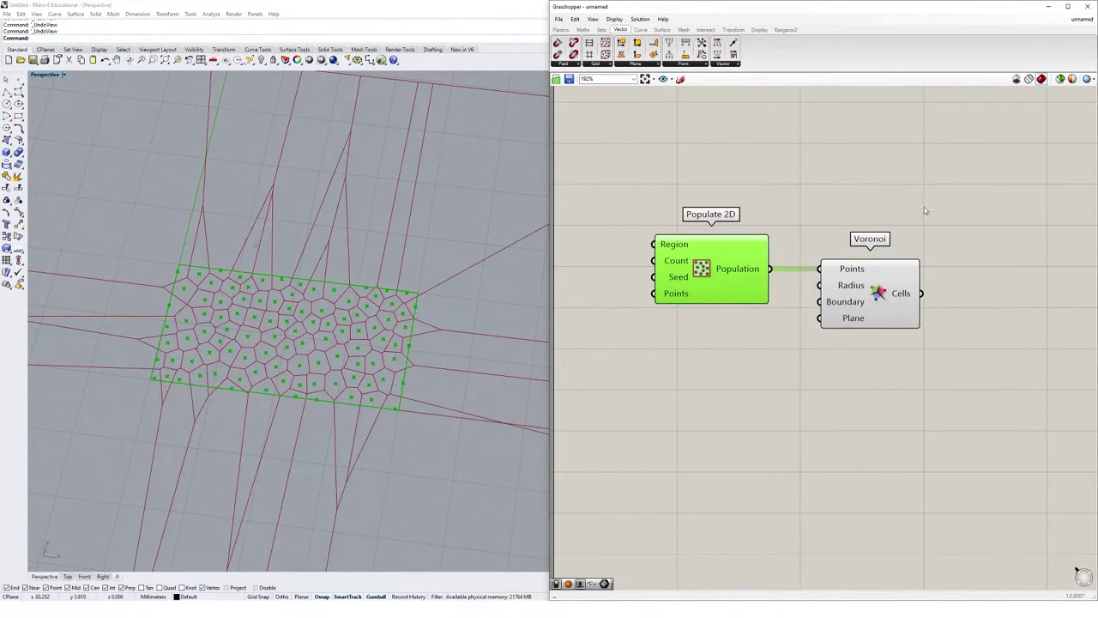
{"action": "left_click_drag", "start_coordinate": [922, 207], "coordinate": [653, 364]}
{"action": "left_click_drag", "start_coordinate": [706, 272], "coordinate": [889, 227]}
{"action": "left_click", "coordinate": [849, 180]}
{"action": "right_click_drag", "start_coordinate": [856, 187], "coordinate": [712, 245]}
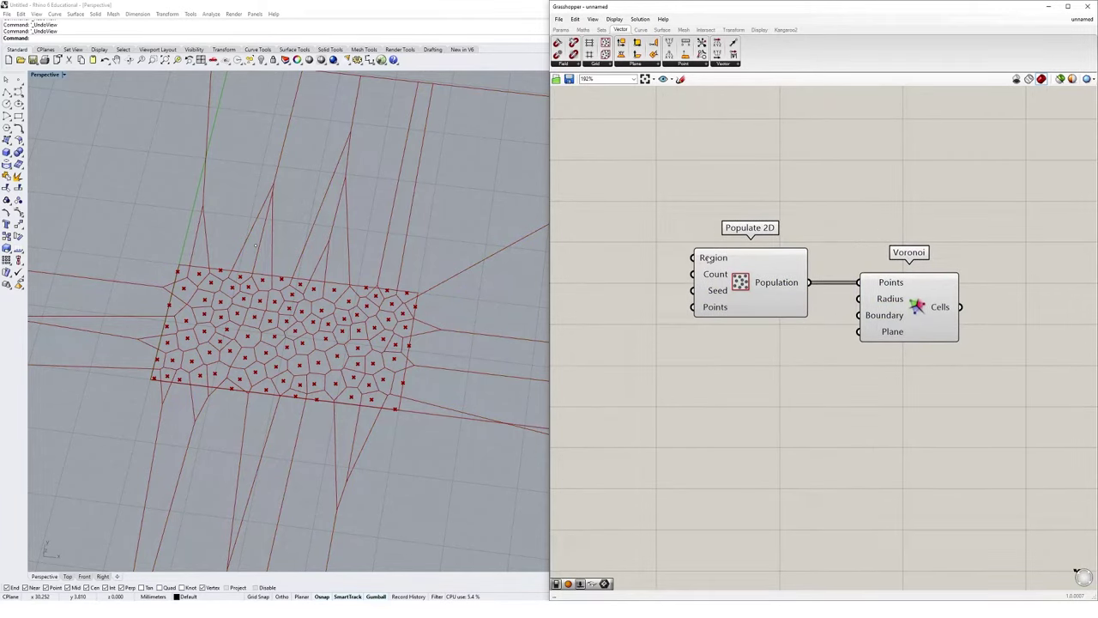
Add a Rectangle parameter to the canvas in front of Populate 2D
{"action": "mouse_move", "coordinate": [707, 259]}
{"action": "left_click", "coordinate": [560, 29]}
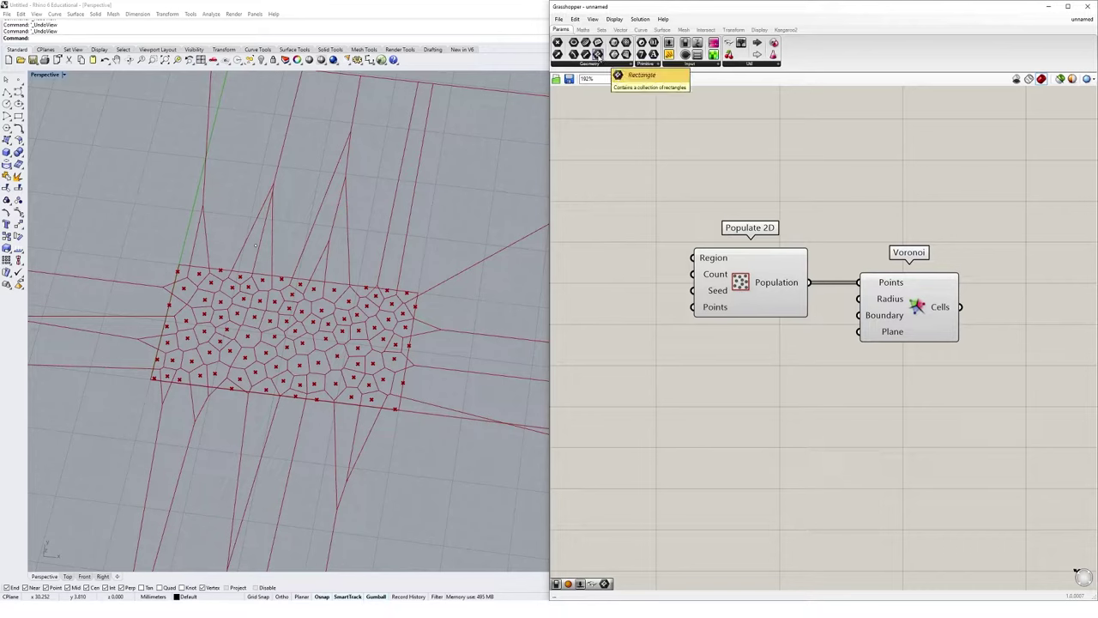
{"action": "left_click_drag", "start_coordinate": [598, 54], "coordinate": [610, 225]}
{"action": "double_click", "coordinate": [592, 302]}
{"action": "type", "text": "rect"}
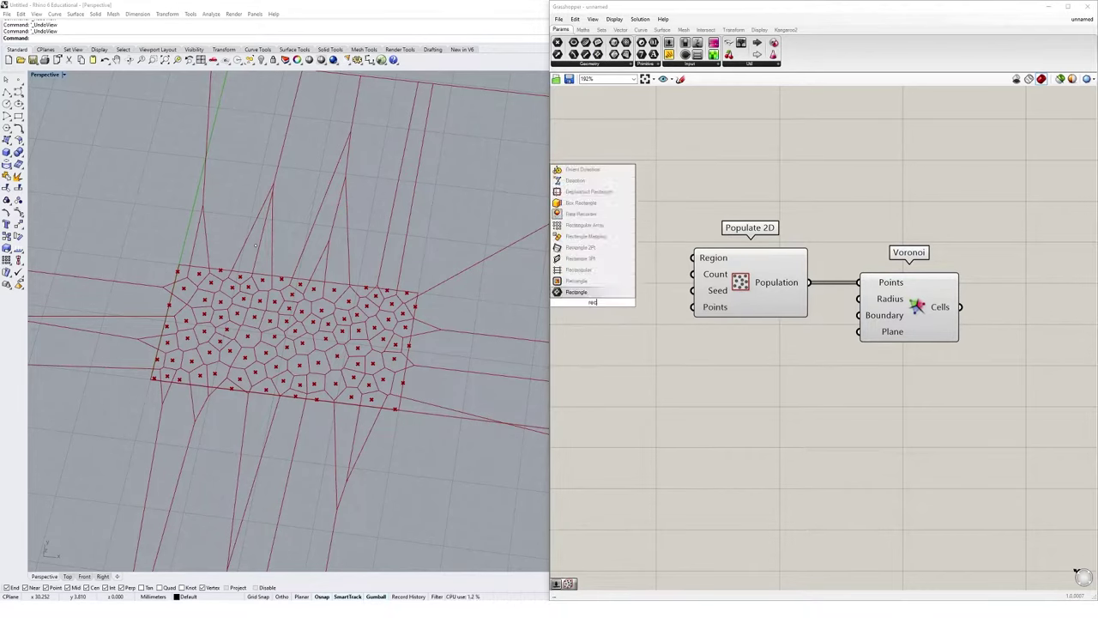
{"action": "left_click", "coordinate": [629, 318]}
{"action": "left_click_drag", "start_coordinate": [604, 237], "coordinate": [601, 248]}
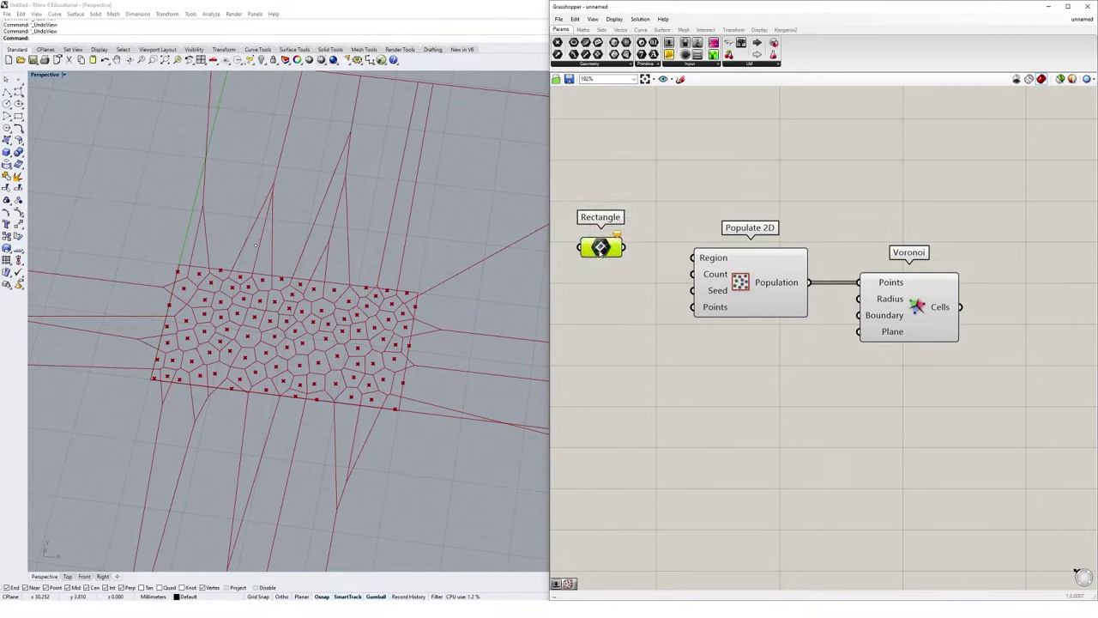
Set one rectangle for the Rectangle parameter, starting at the origin with a length of 50 and a width of 50
{"action": "right_click", "coordinate": [601, 248]}
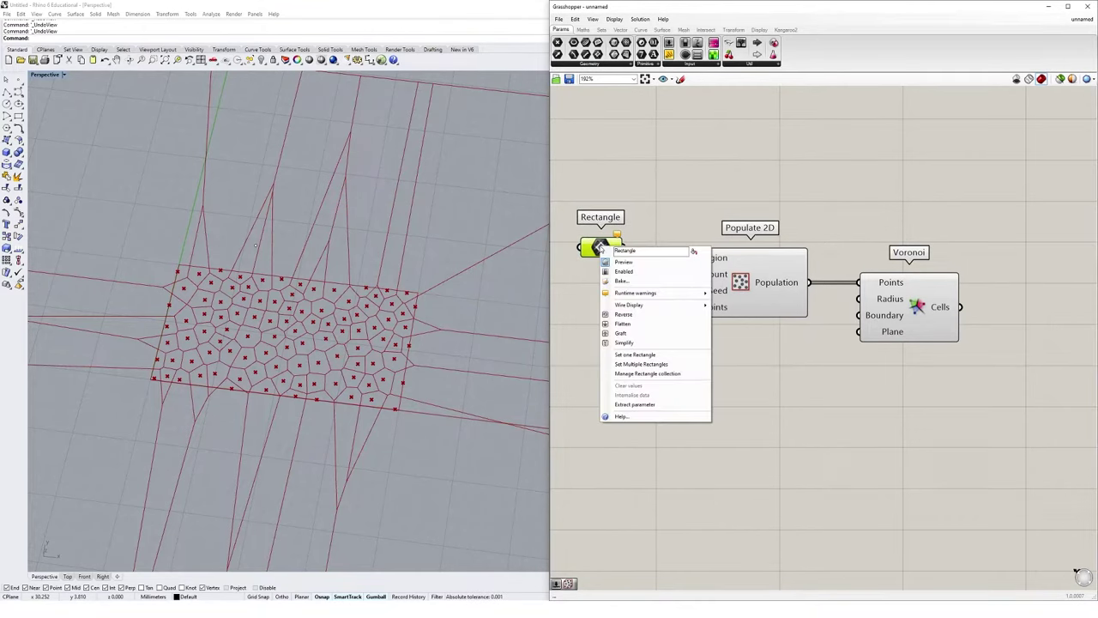
{"action": "left_click", "coordinate": [635, 354]}
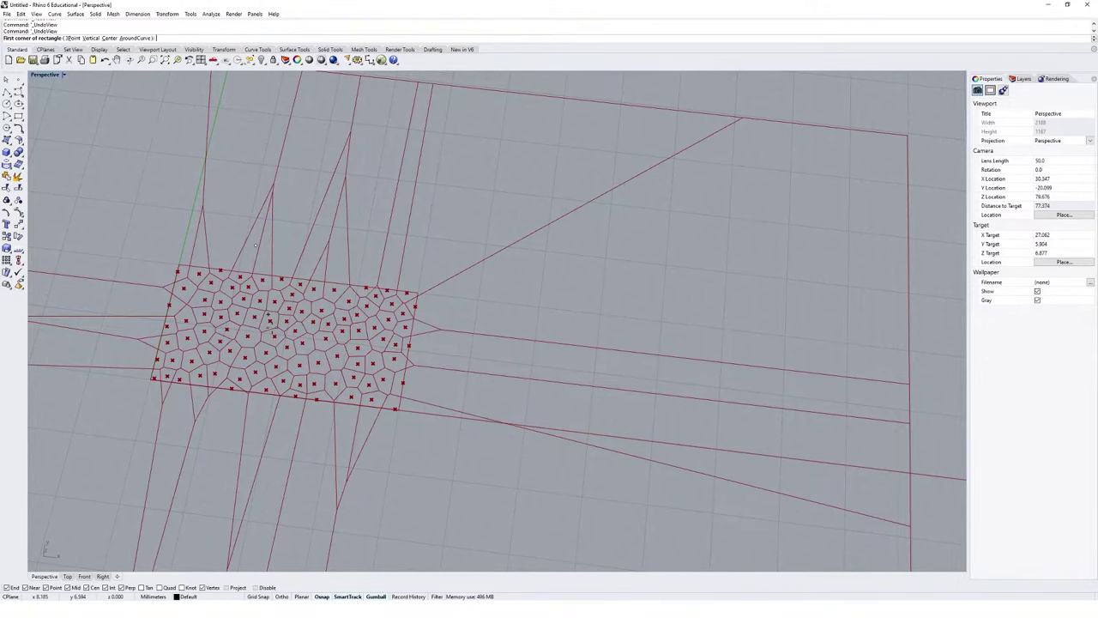
{"action": "scroll", "coordinate": [325, 314], "scroll_direction": "down", "scroll_amount": 5}
{"action": "right_click_drag", "start_coordinate": [326, 315], "coordinate": [367, 376]}
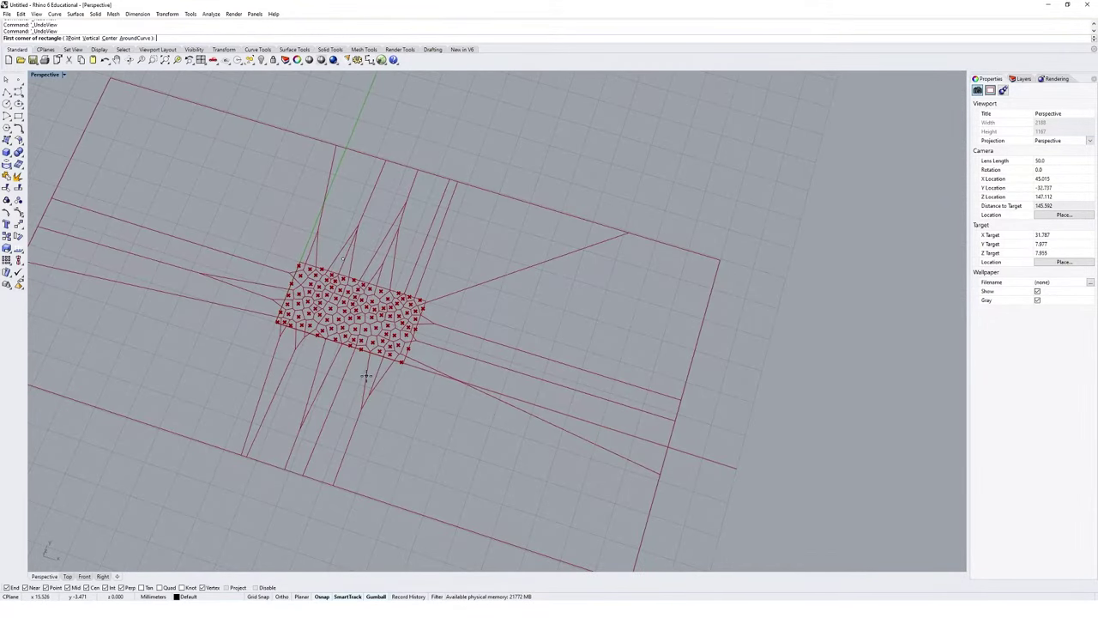
{"action": "type", "text": "0"}
{"action": "key", "text": "Return"}
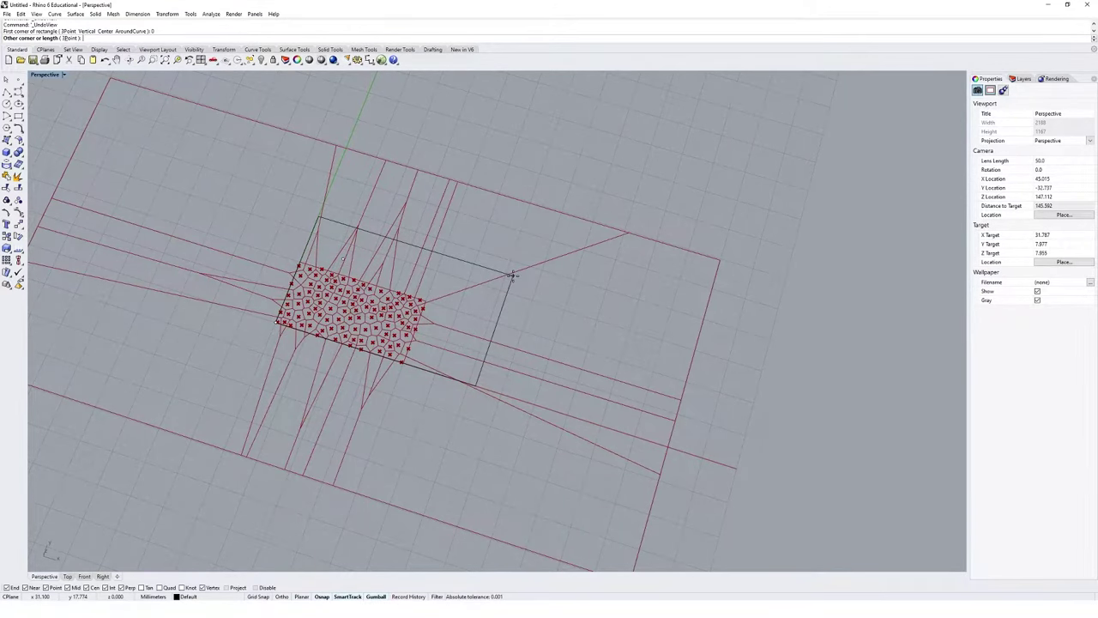
{"action": "scroll", "coordinate": [522, 268], "scroll_direction": "down", "scroll_amount": 2}
{"action": "right_click_drag", "start_coordinate": [522, 267], "coordinate": [537, 258]}
{"action": "type", "text": "50"}
{"action": "key", "text": "Return"}
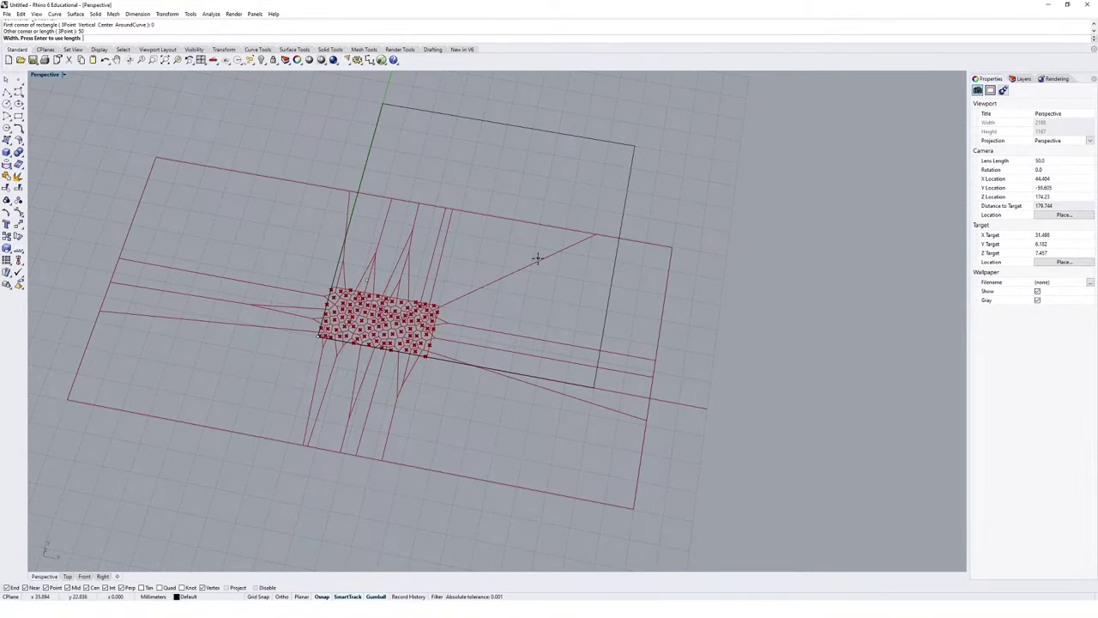
{"action": "type", "text": "50"}
{"action": "key", "text": "Return"}
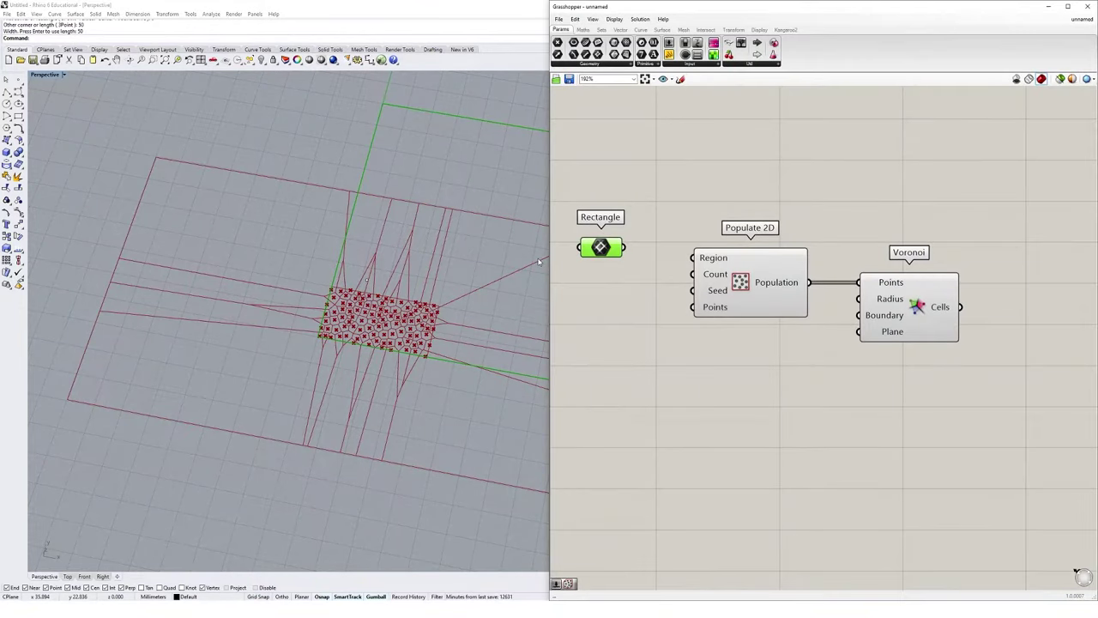
Align the Rectangle parameter with Populate 2D's Region input and connect it there
{"action": "scroll", "coordinate": [387, 338], "scroll_direction": "down", "scroll_amount": 5}
{"action": "right_click_drag", "start_coordinate": [479, 229], "coordinate": [418, 256], "text": "shift"}
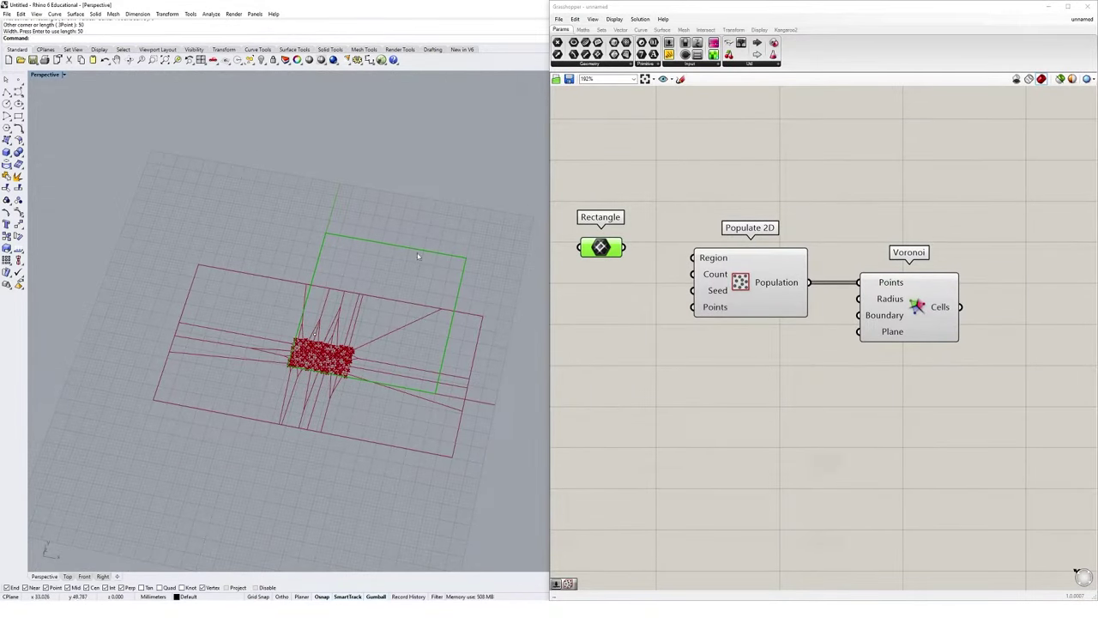
{"action": "scroll", "coordinate": [401, 234], "scroll_direction": "up", "scroll_amount": 3}
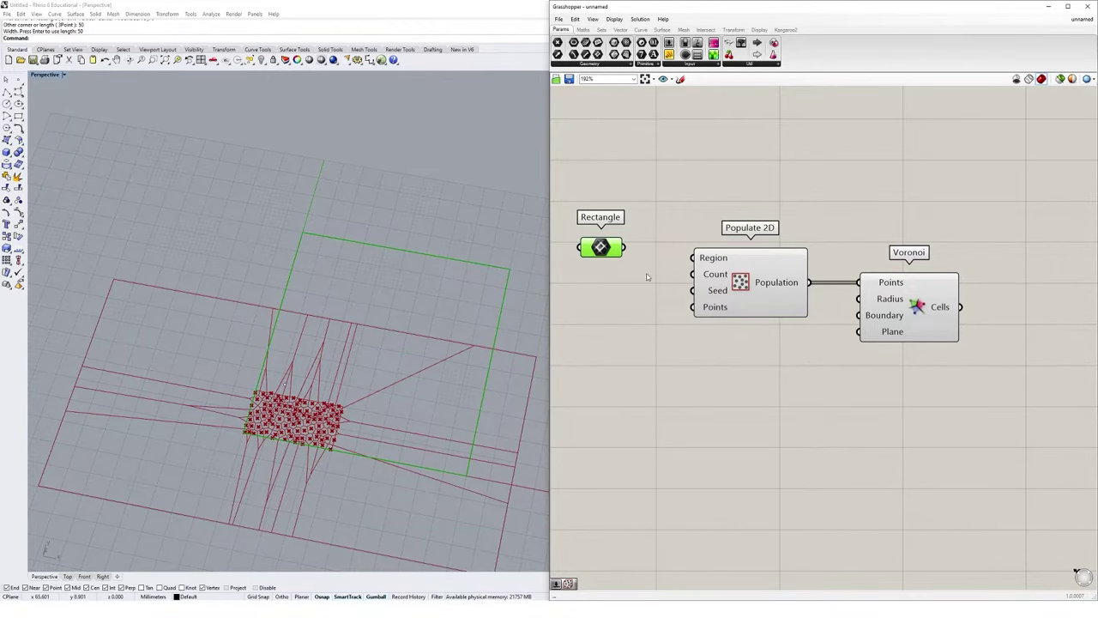
{"action": "mouse_move", "coordinate": [628, 249]}
{"action": "left_mouse_down"}
{"action": "mouse_move", "coordinate": [693, 259]}
{"action": "mouse_move", "coordinate": [613, 260]}
{"action": "left_mouse_up"}
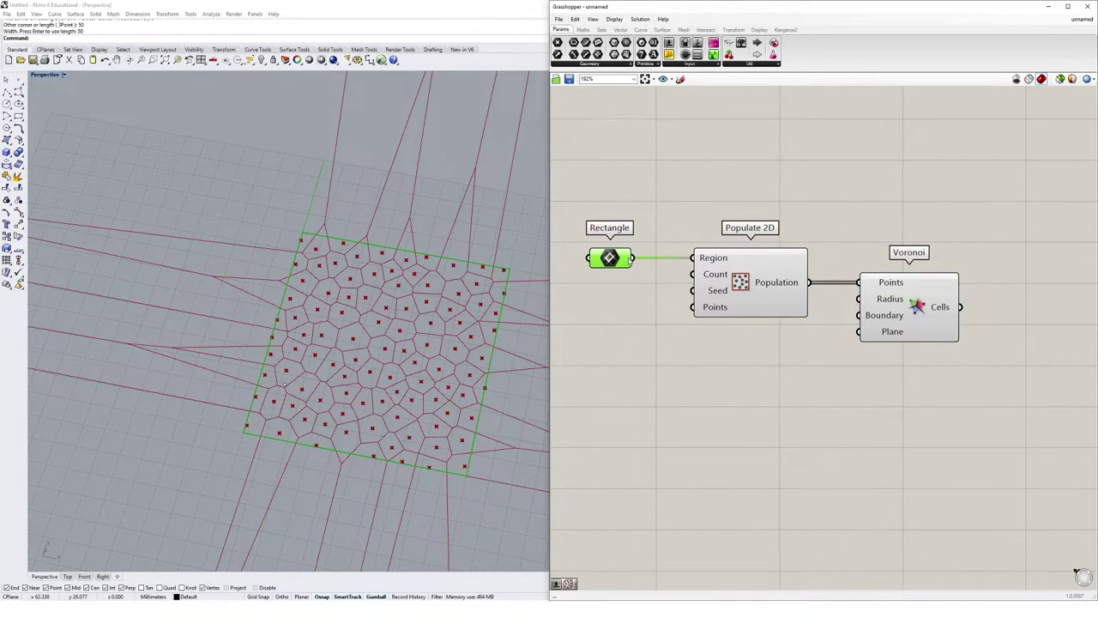
Connect the Rectangle parameter to Voronoi's Boundary input as well, and nudge the Voronoi component slightly closer to Populate 2D
{"action": "scroll", "coordinate": [463, 258], "scroll_direction": "down", "scroll_amount": 5}
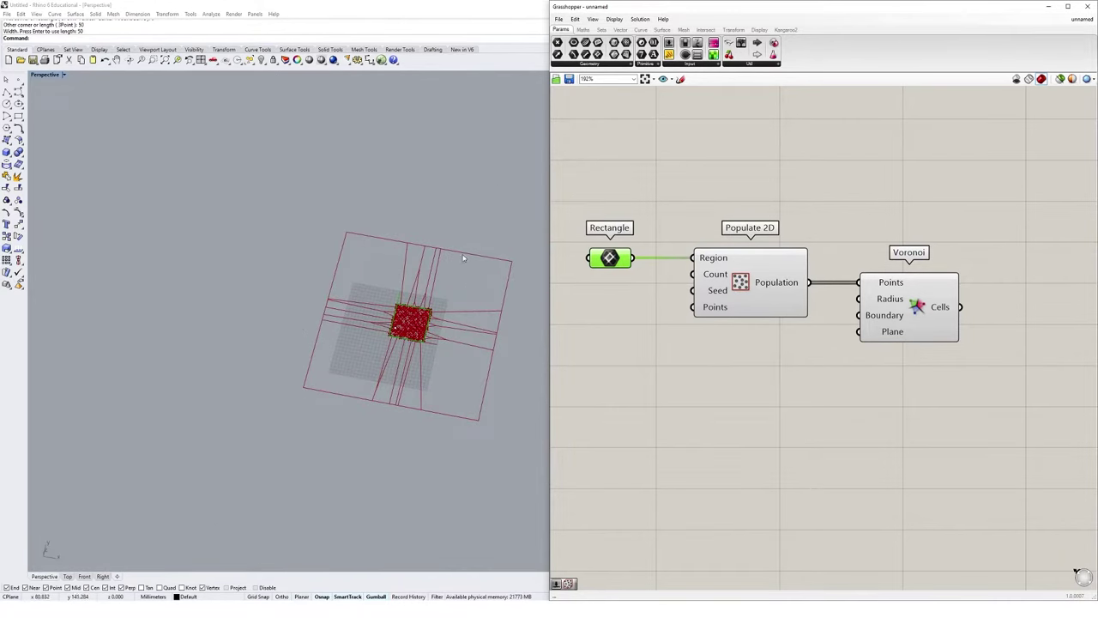
{"action": "scroll", "coordinate": [449, 260], "scroll_direction": "up", "scroll_amount": 5}
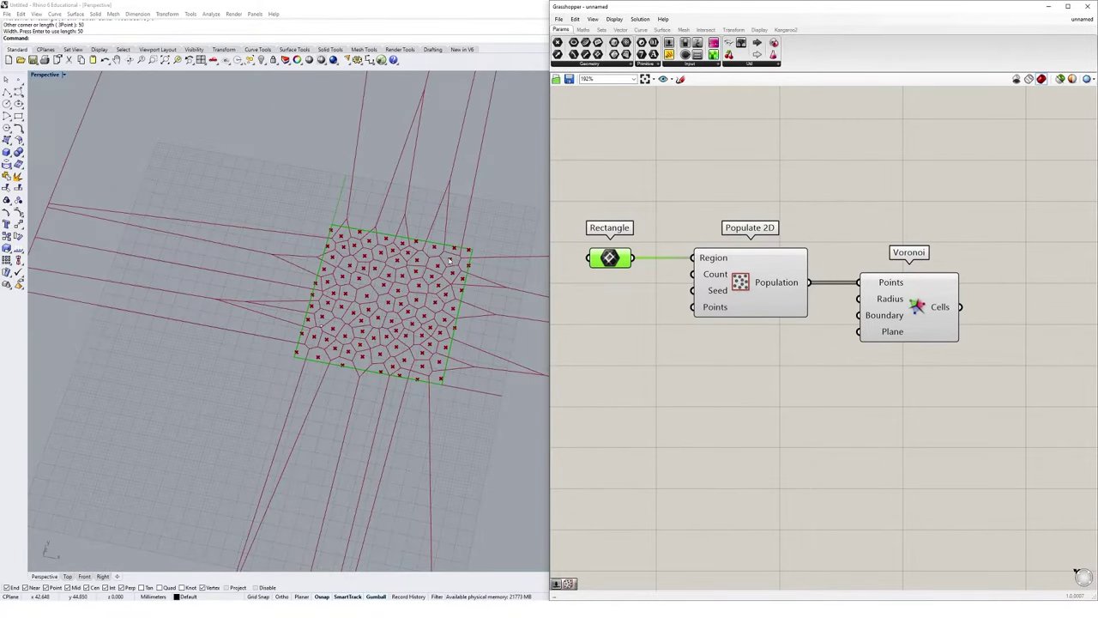
{"action": "scroll", "coordinate": [449, 260], "scroll_direction": "up", "scroll_amount": 2}
{"action": "scroll", "coordinate": [495, 327], "scroll_direction": "down", "scroll_amount": 1}
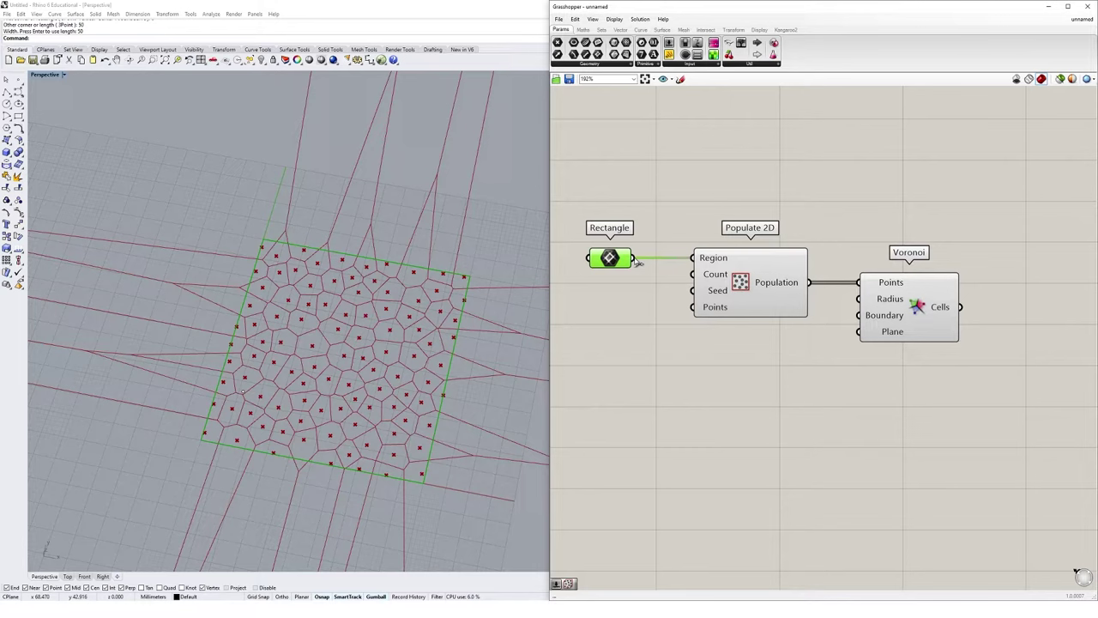
{"action": "left_click_drag", "start_coordinate": [634, 259], "coordinate": [868, 320]}
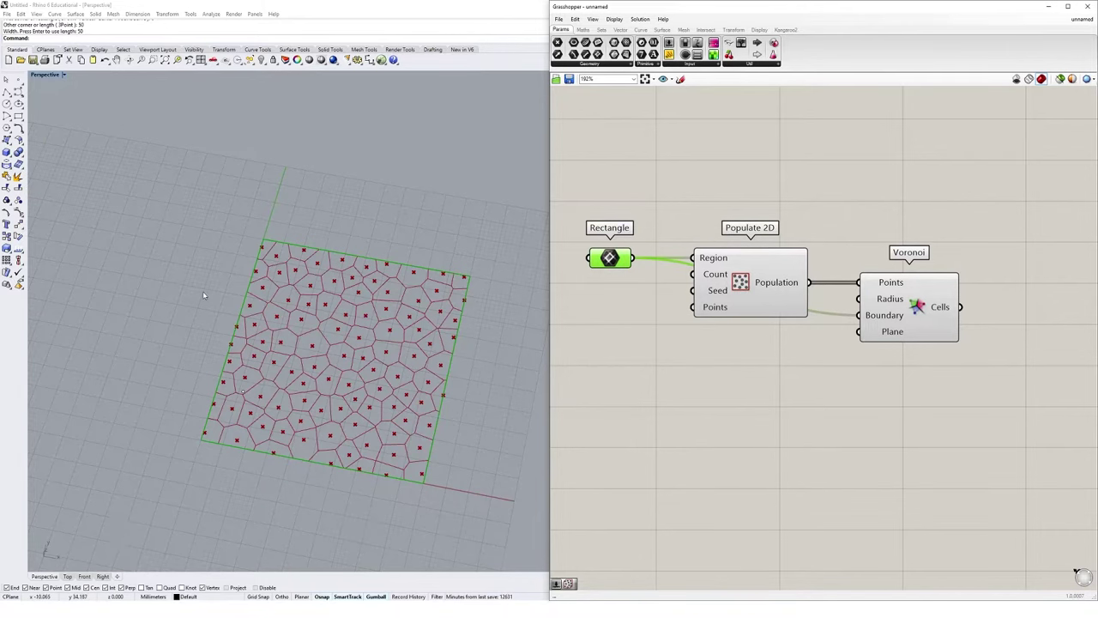
{"action": "scroll", "coordinate": [283, 346], "scroll_direction": "up", "scroll_amount": 2}
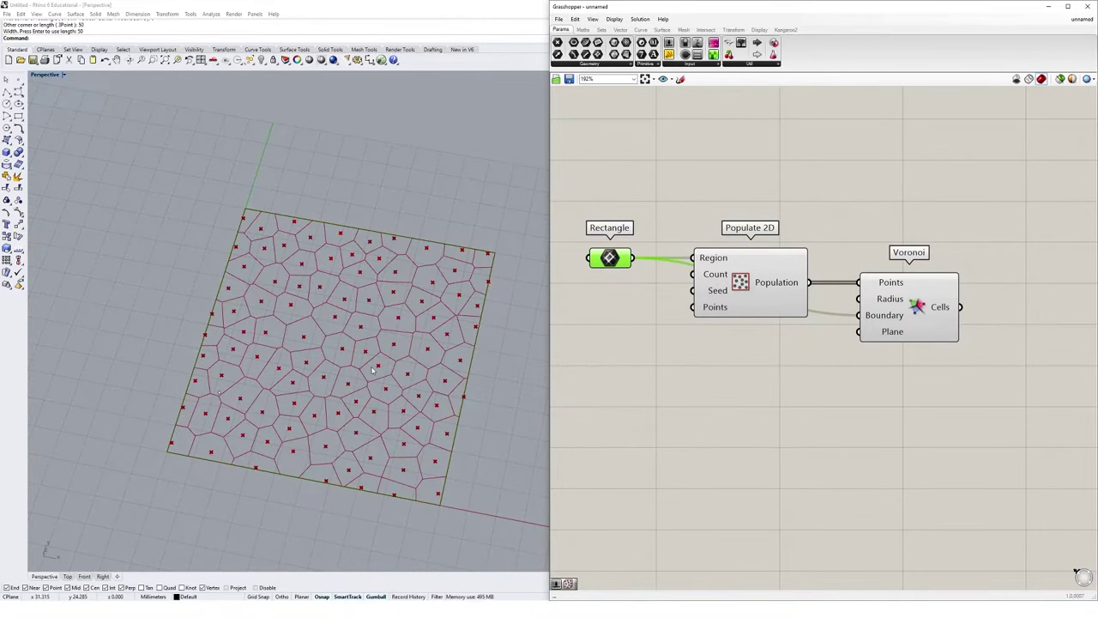
{"action": "left_click_drag", "start_coordinate": [917, 305], "coordinate": [911, 305]}
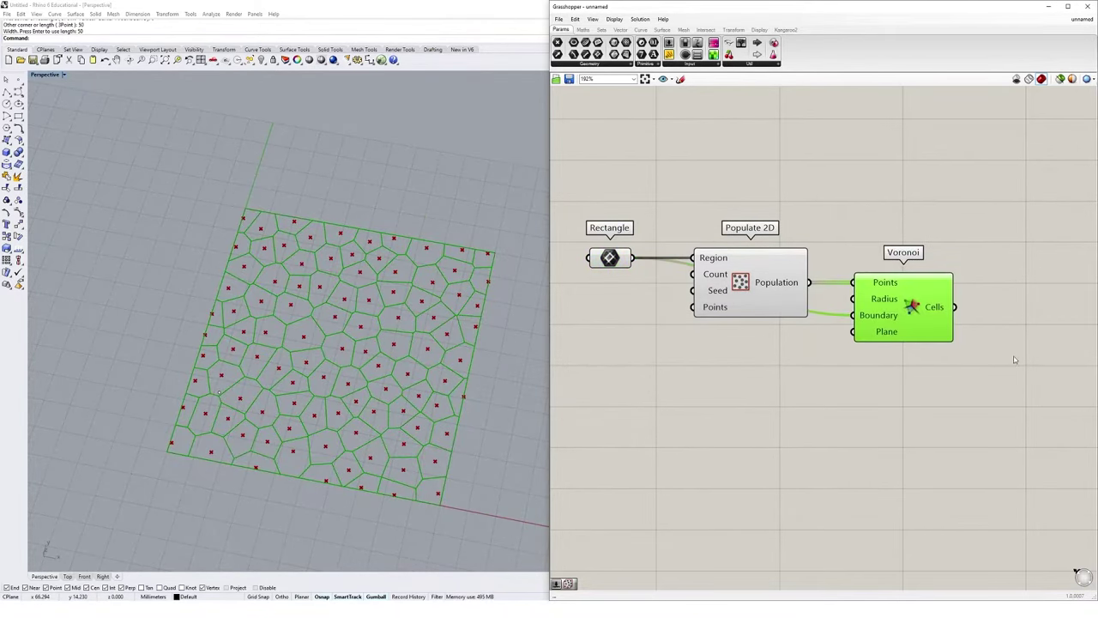
{"action": "left_click", "coordinate": [802, 376]}
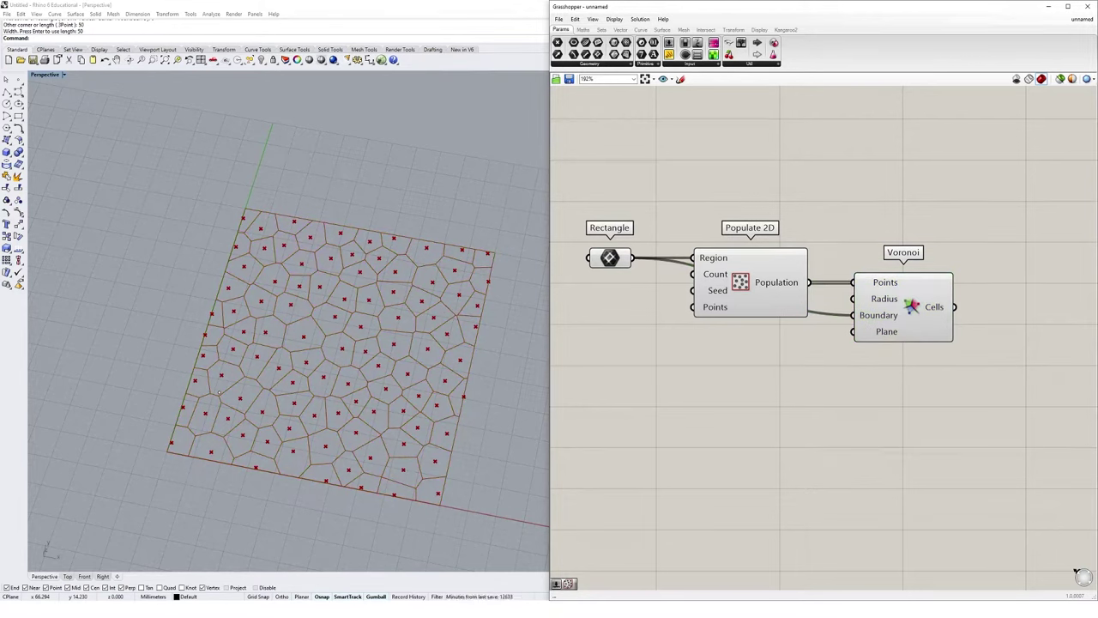
Add a number slider with the value 150 and connect it to Populate 2D's Count input
{"action": "mouse_move", "coordinate": [718, 274]}
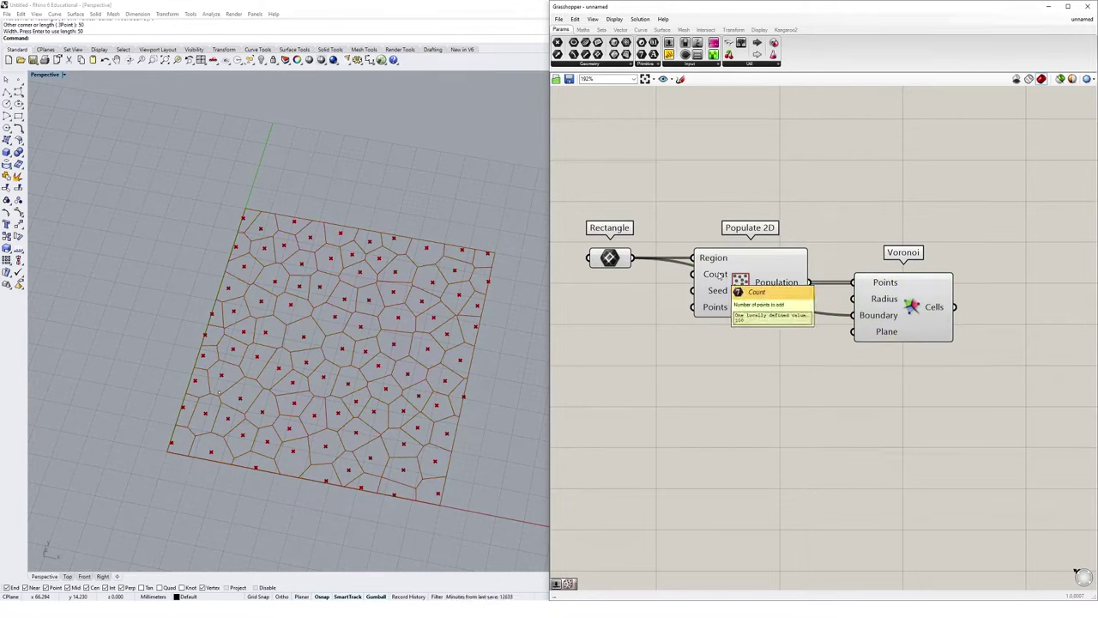
{"action": "right_click_drag", "start_coordinate": [766, 188], "coordinate": [808, 206]}
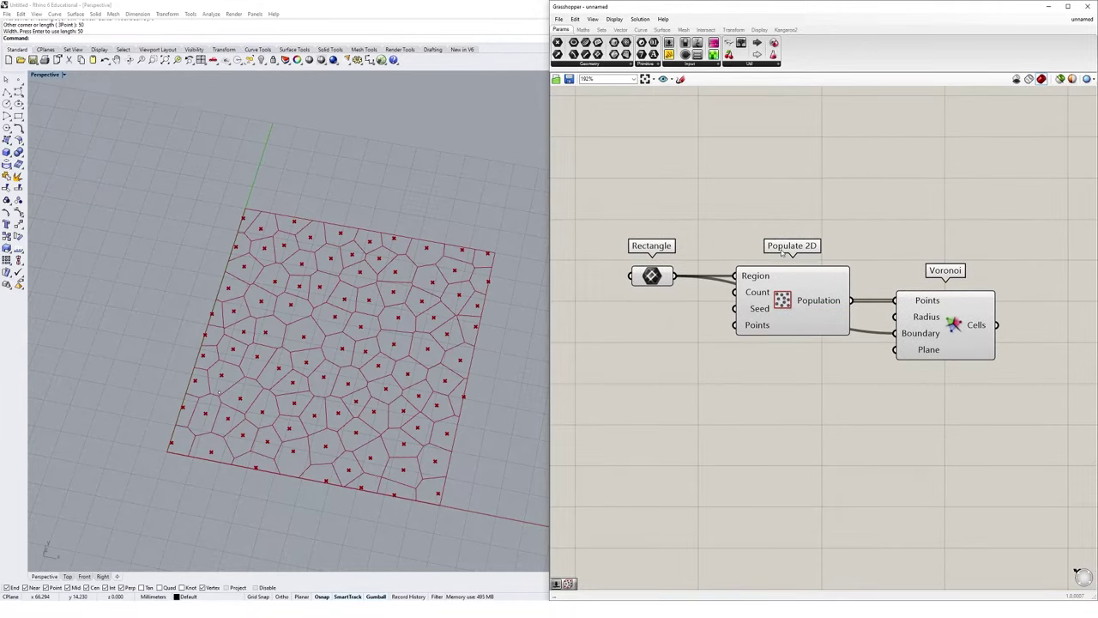
{"action": "right_click_drag", "start_coordinate": [729, 307], "coordinate": [753, 312]}
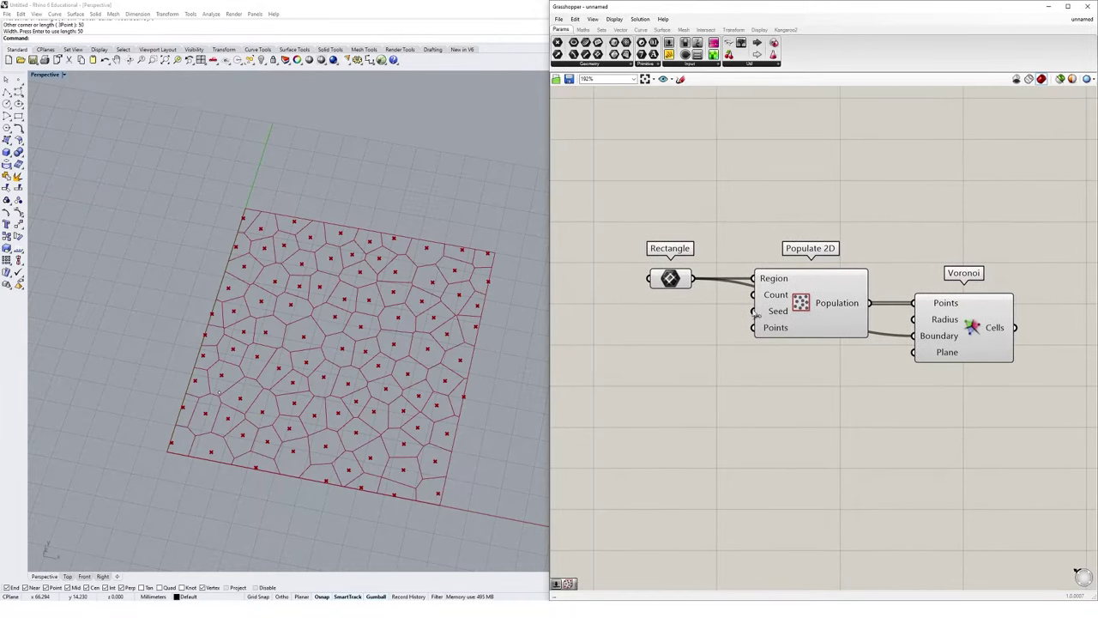
{"action": "double_click", "coordinate": [680, 353]}
{"action": "type", "text": "2"}
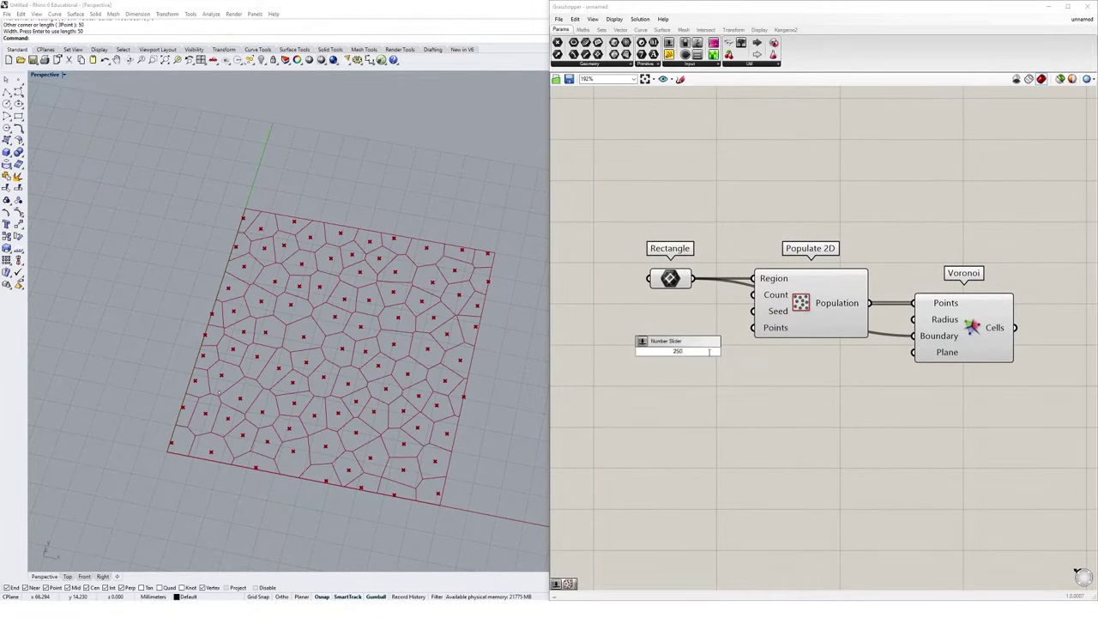
{"action": "type", "text": "50"}
{"action": "key", "text": "Return"}
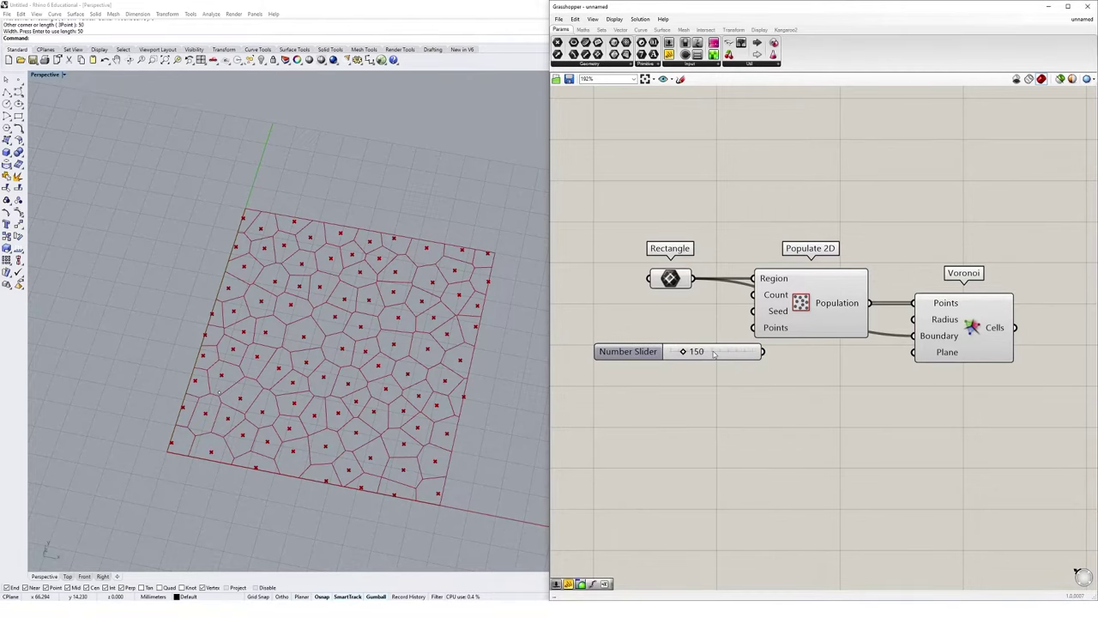
{"action": "left_click_drag", "start_coordinate": [730, 354], "coordinate": [751, 295]}
Select Populate 2D and Voronoi in turn to check their points and cells in the viewport
{"action": "left_click", "coordinate": [811, 319]}
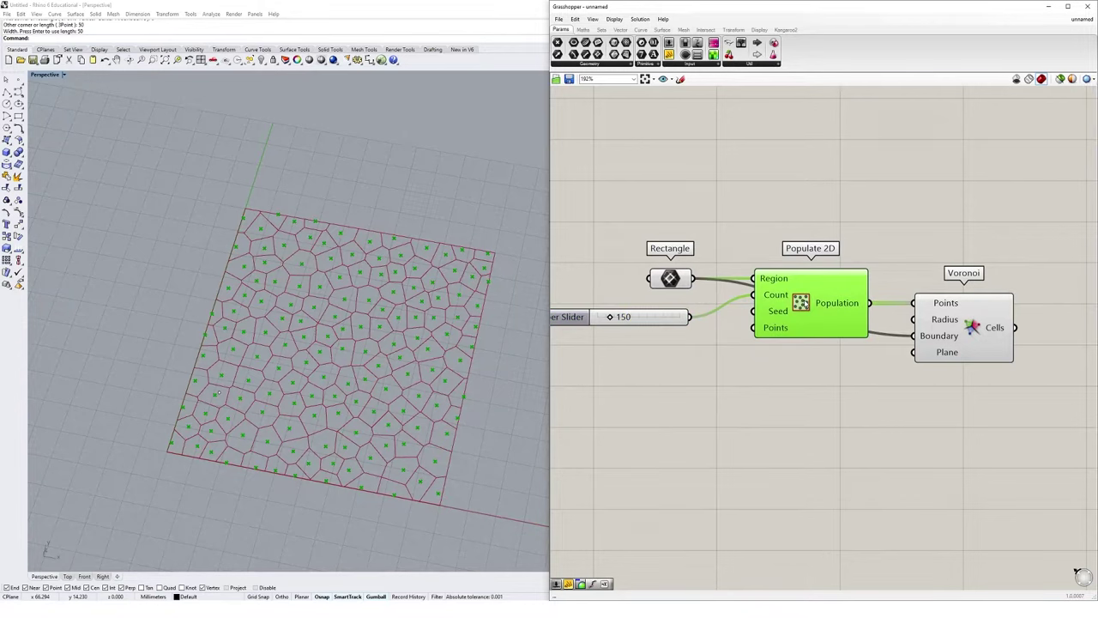
{"action": "left_click", "coordinate": [804, 243]}
{"action": "left_click", "coordinate": [823, 304]}
{"action": "left_click", "coordinate": [974, 324]}
{"action": "left_click", "coordinate": [933, 254]}
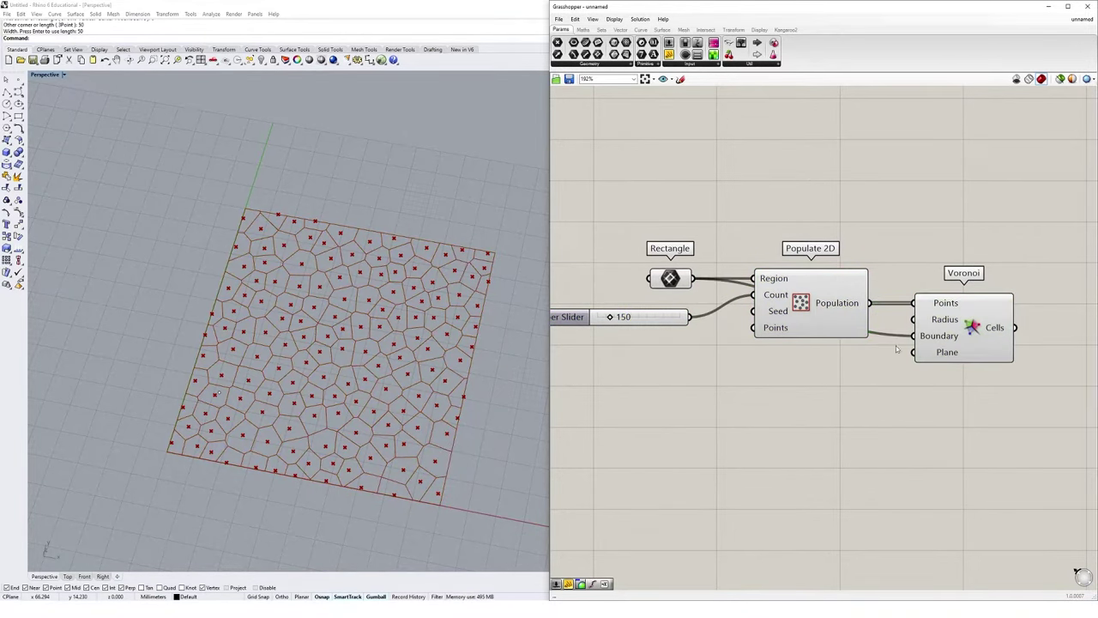
Set the point count slider to 192 and inspect the denser pattern in the perspective viewport
{"action": "right_click_drag", "start_coordinate": [636, 330], "coordinate": [647, 332]}
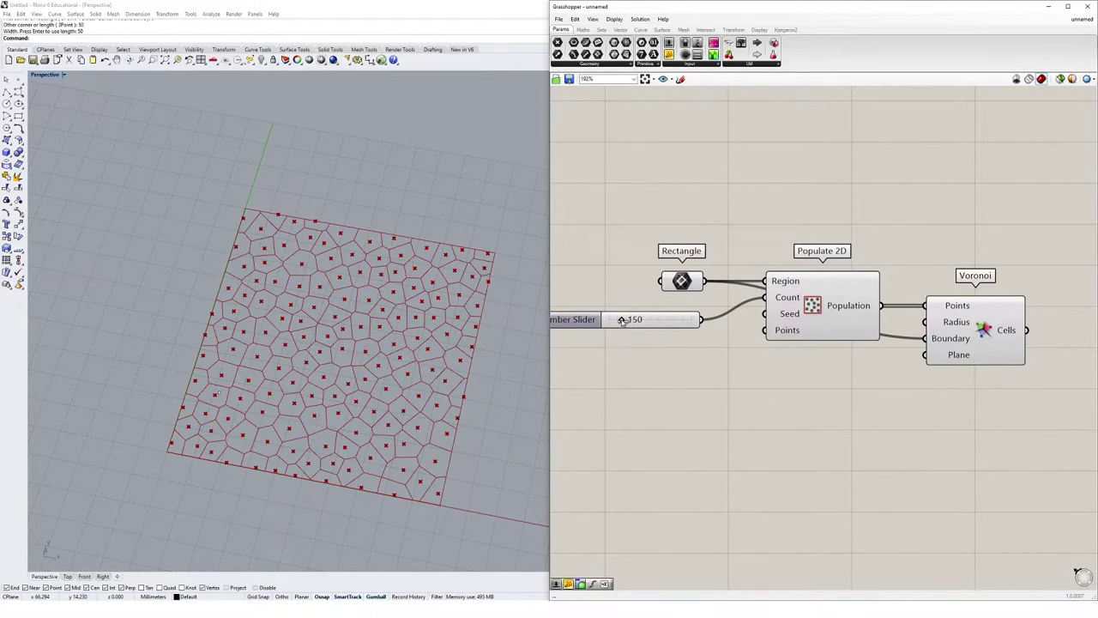
{"action": "mouse_move", "coordinate": [623, 319]}
{"action": "left_mouse_down"}
{"action": "mouse_move", "coordinate": [648, 323]}
{"action": "mouse_move", "coordinate": [651, 334]}
{"action": "mouse_move", "coordinate": [612, 329]}
{"action": "mouse_move", "coordinate": [627, 328]}
{"action": "left_mouse_up"}
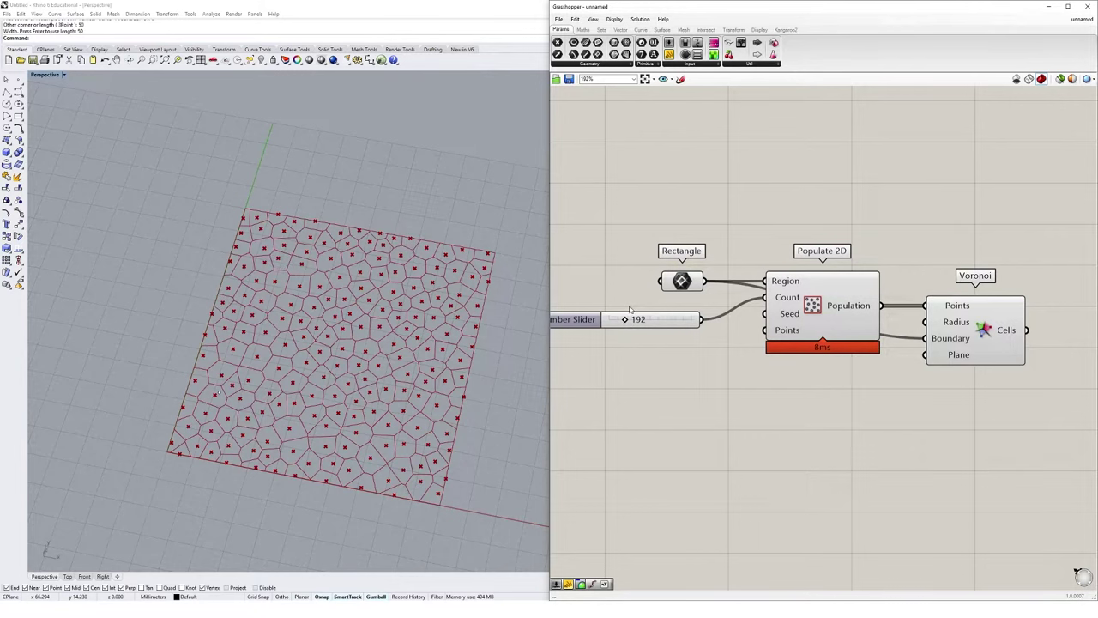
{"action": "right_click_drag", "start_coordinate": [392, 378], "coordinate": [371, 333]}
{"action": "scroll", "coordinate": [370, 330], "scroll_direction": "down", "scroll_amount": 5}
{"action": "scroll", "coordinate": [396, 311], "scroll_direction": "up", "scroll_amount": 5}
{"action": "right_click_drag", "start_coordinate": [456, 330], "coordinate": [407, 316]}
Add a second Voronoi component to the canvas below the existing one
{"action": "left_click", "coordinate": [953, 321]}
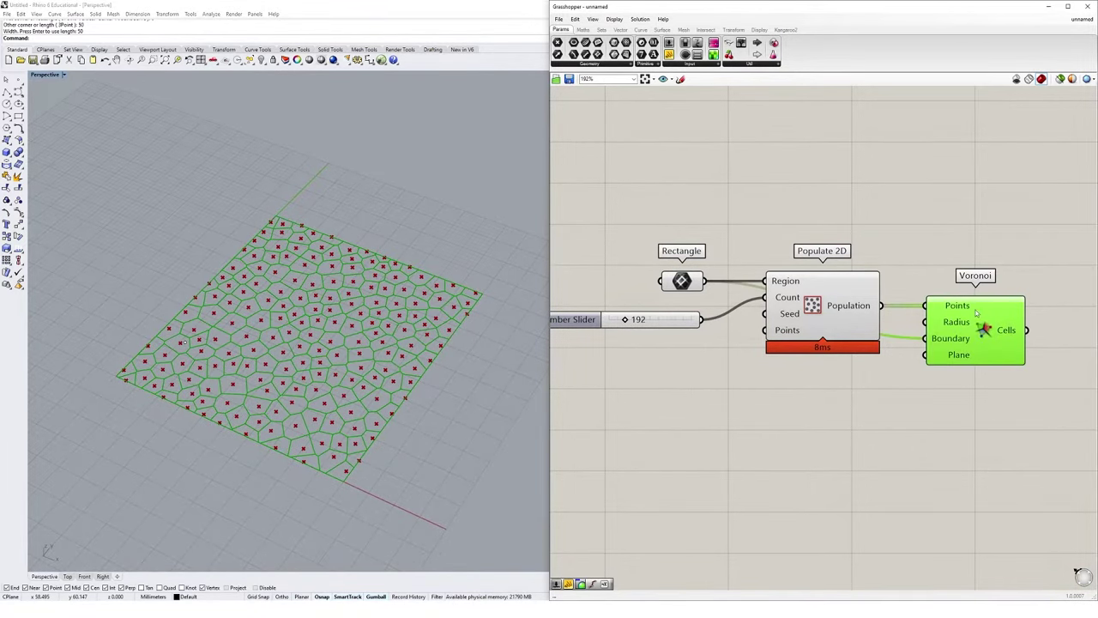
{"action": "scroll", "coordinate": [959, 410], "scroll_direction": "down", "scroll_amount": 2}
{"action": "right_click_drag", "start_coordinate": [987, 309], "coordinate": [976, 273]}
{"action": "double_click", "coordinate": [962, 370]}
{"action": "type", "text": "voronoi"}
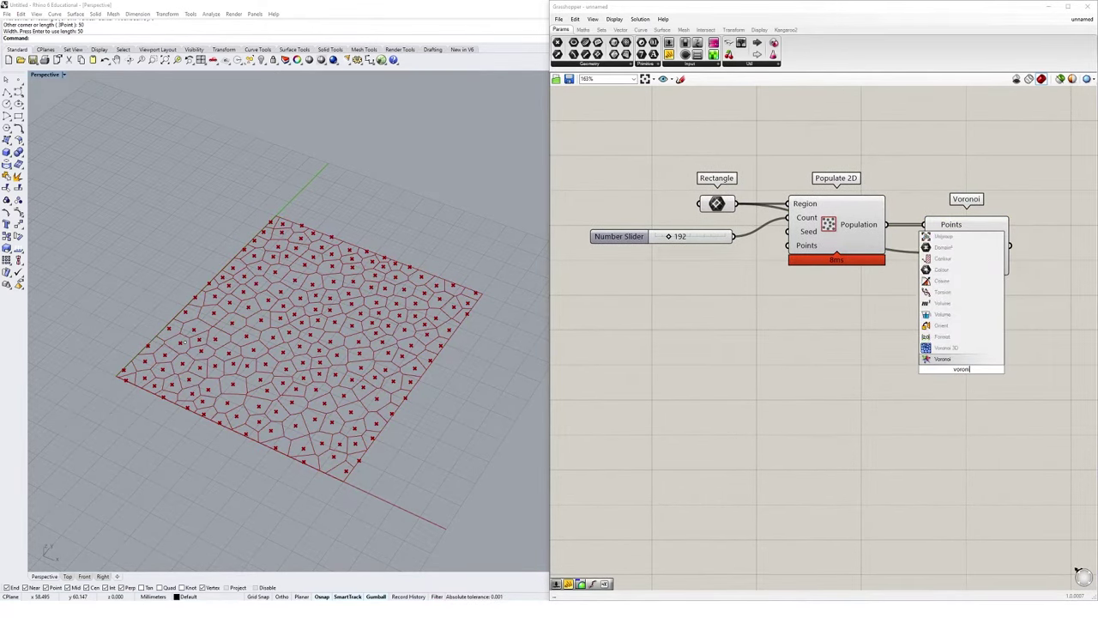
{"action": "key", "text": "Return"}
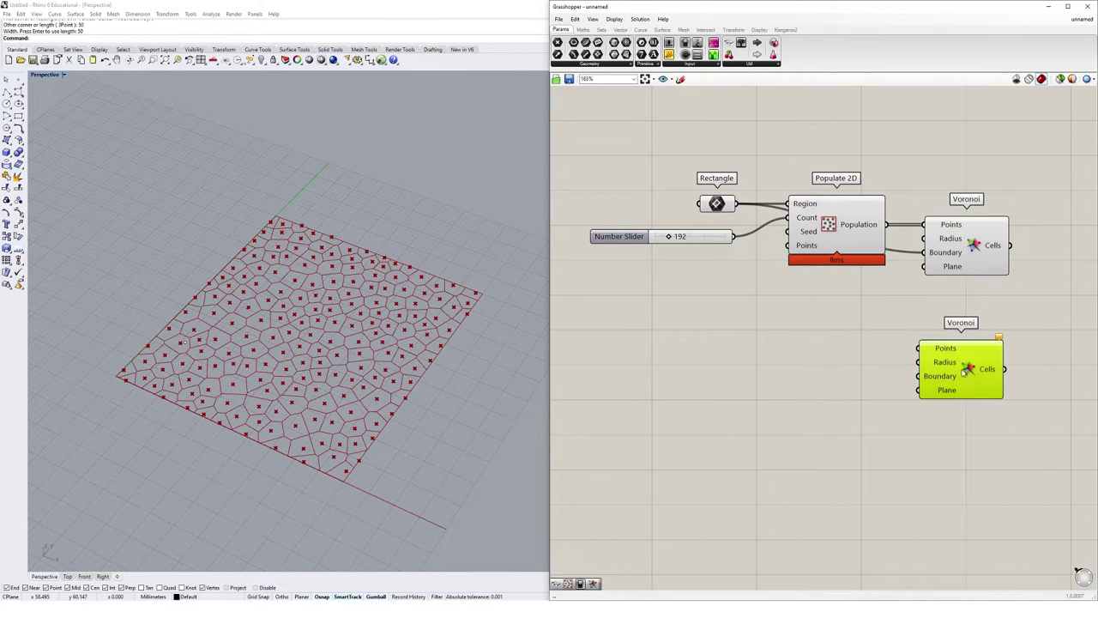
Position the second Voronoi component beneath the first and deselect it, checking which geometry the Rectangle parameter holds
{"action": "scroll", "coordinate": [342, 366], "scroll_direction": "down", "scroll_amount": 3}
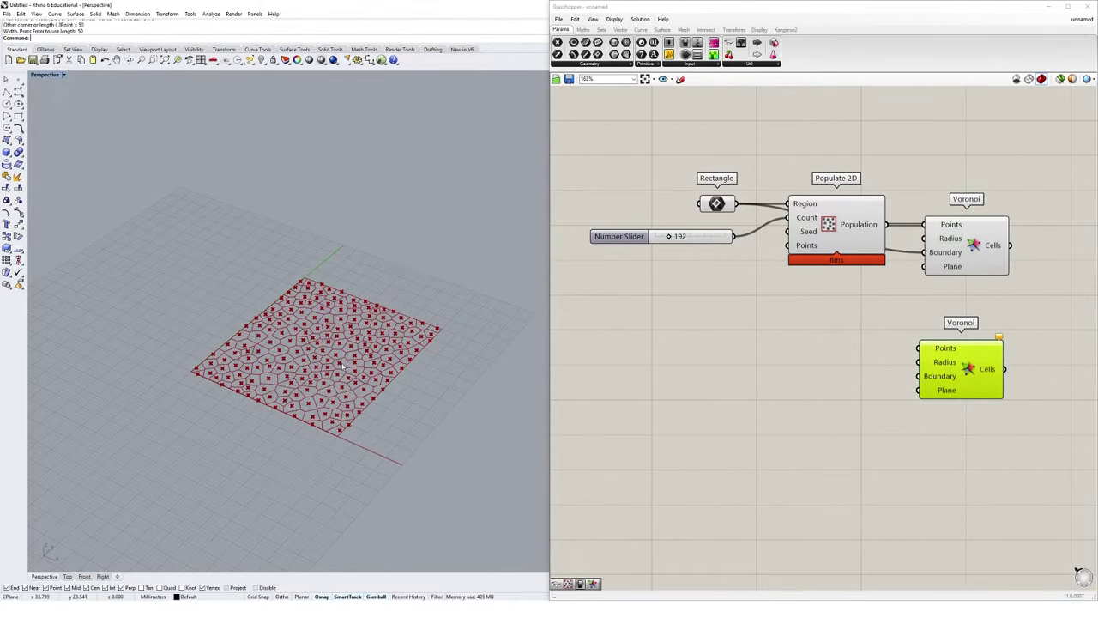
{"action": "right_click_drag", "start_coordinate": [841, 381], "coordinate": [762, 383]}
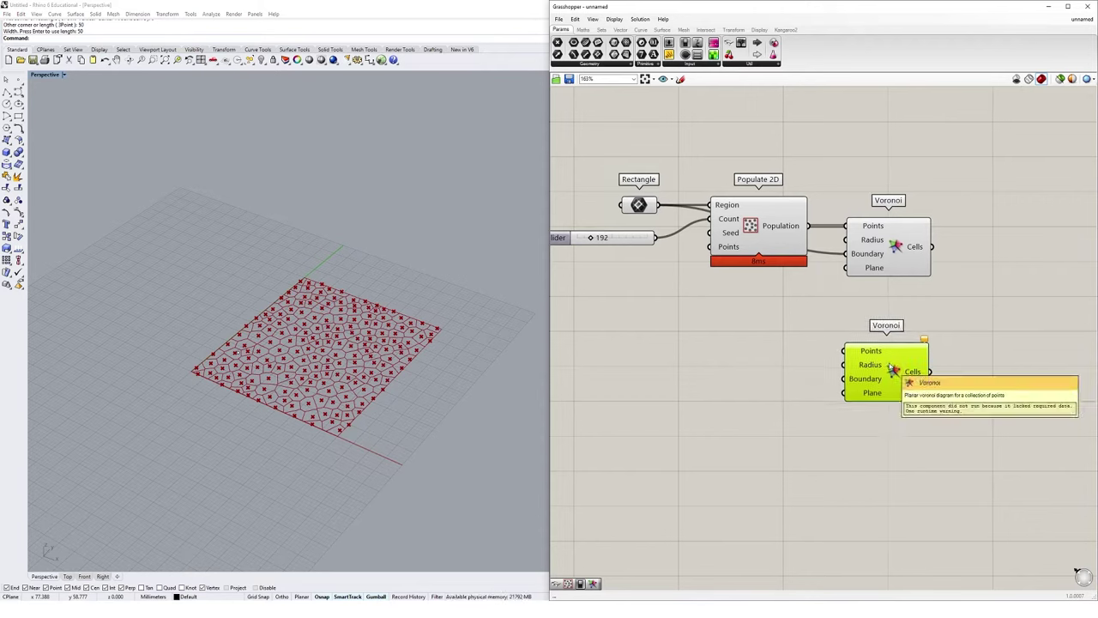
{"action": "left_click_drag", "start_coordinate": [879, 362], "coordinate": [884, 356]}
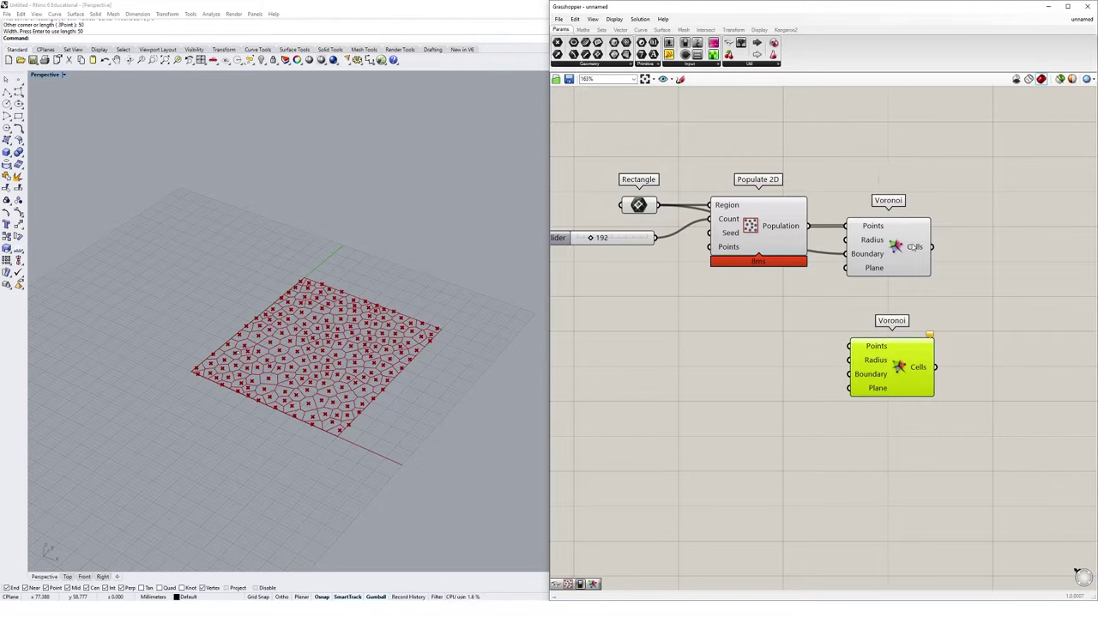
{"action": "left_click", "coordinate": [852, 333]}
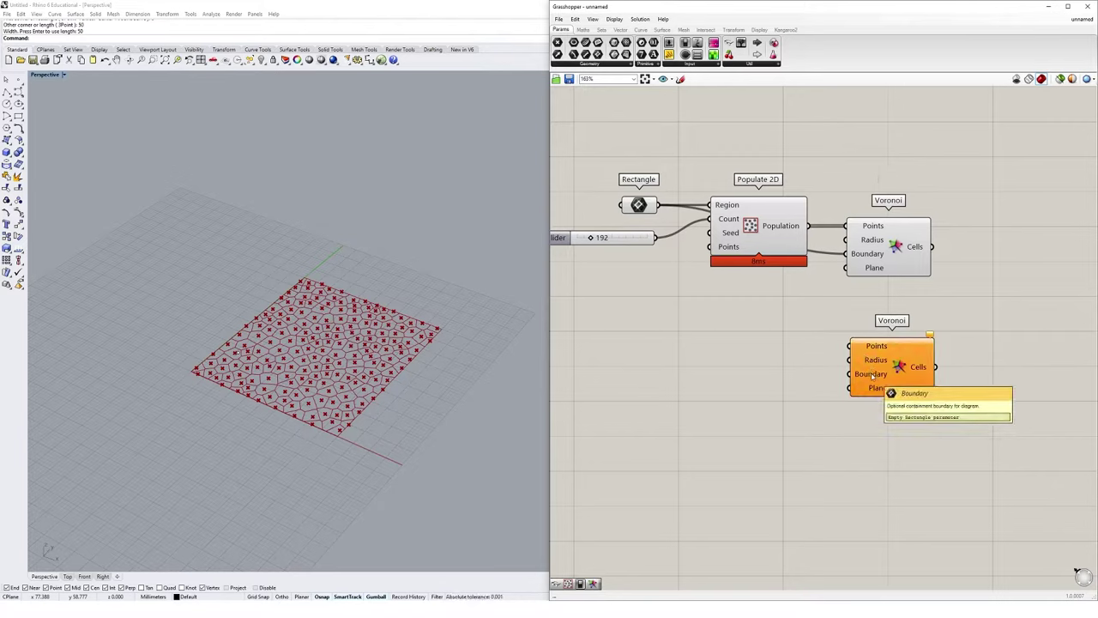
{"action": "left_click", "coordinate": [633, 206]}
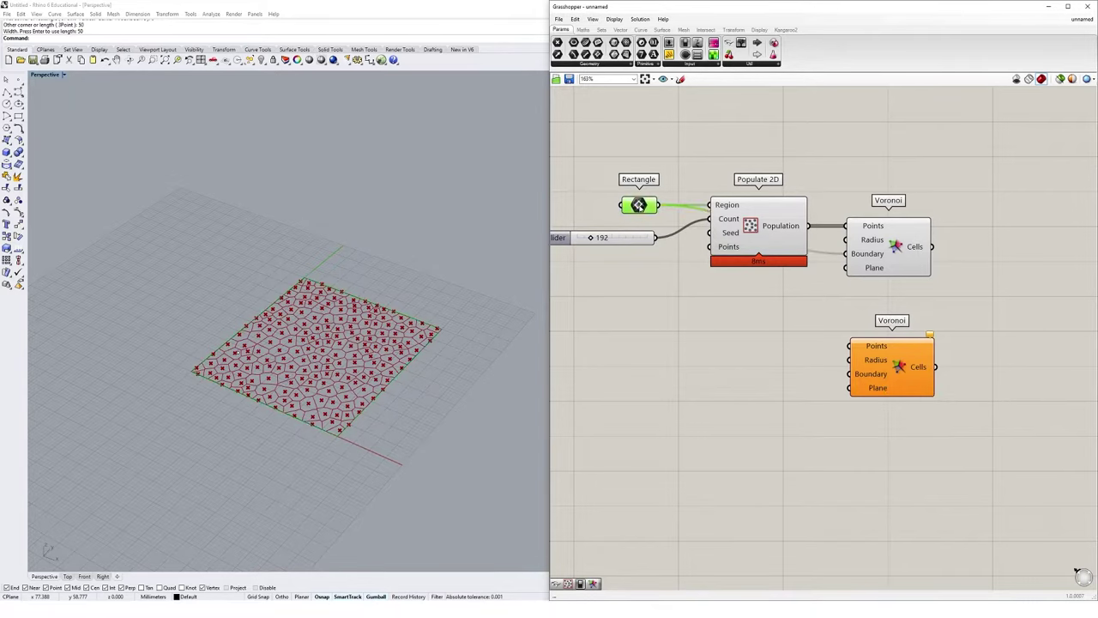
{"action": "left_click", "coordinate": [837, 411]}
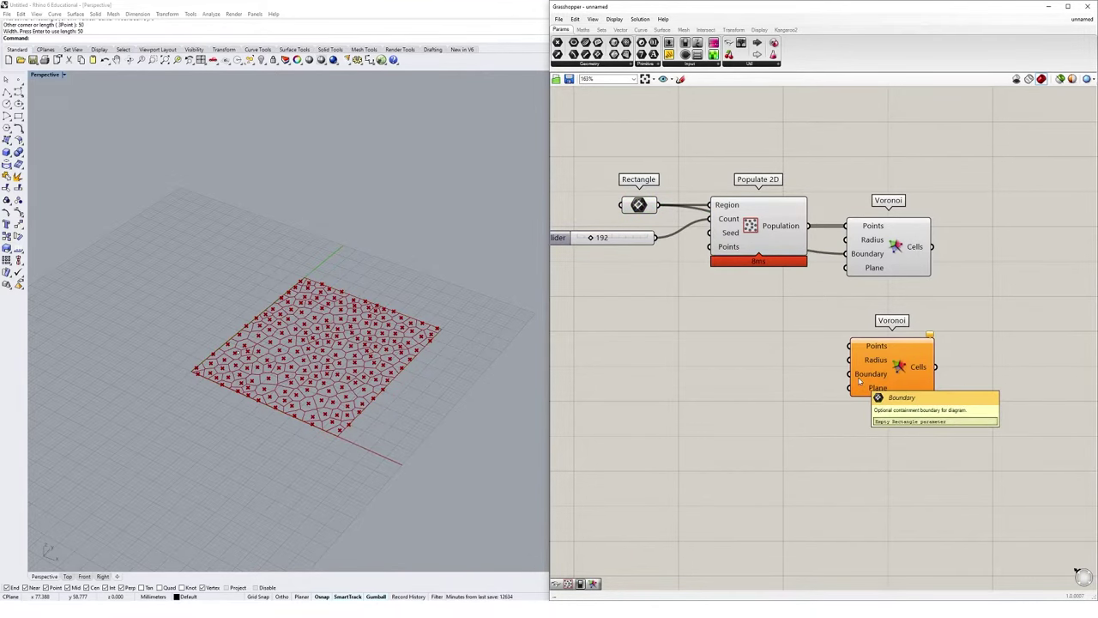
Draw a rectangular plane surface in Rhino beside the Voronoi pattern with the Plane command
{"action": "right_click_drag", "start_coordinate": [449, 338], "coordinate": [366, 307], "text": "shift"}
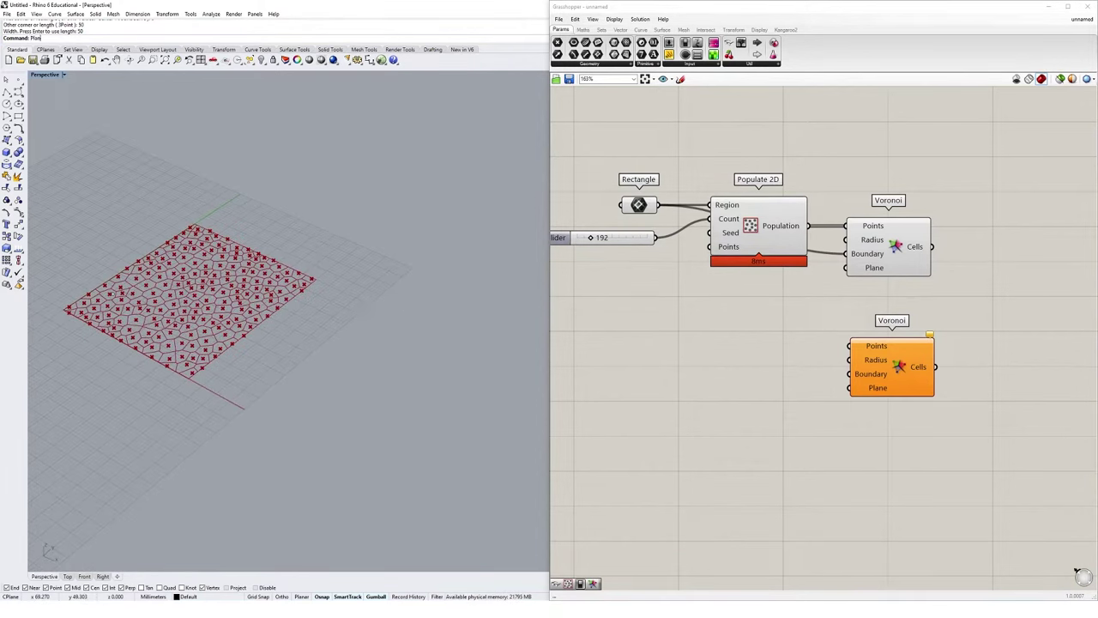
{"action": "key", "text": "Return"}
{"action": "left_click", "coordinate": [299, 336]}
{"action": "left_click", "coordinate": [443, 255], "text": "shift"}
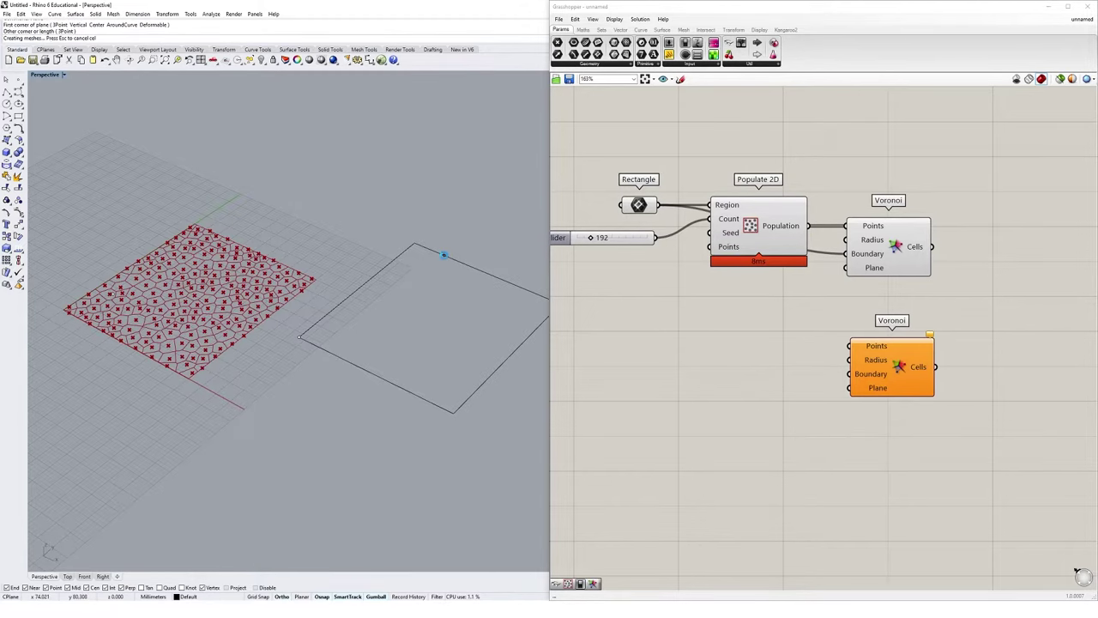
{"action": "right_click_drag", "start_coordinate": [510, 360], "coordinate": [355, 398], "text": "shift"}
Add a Surface parameter below the Rectangle setup and set the new plane as its one surface
{"action": "left_click", "coordinate": [355, 368]}
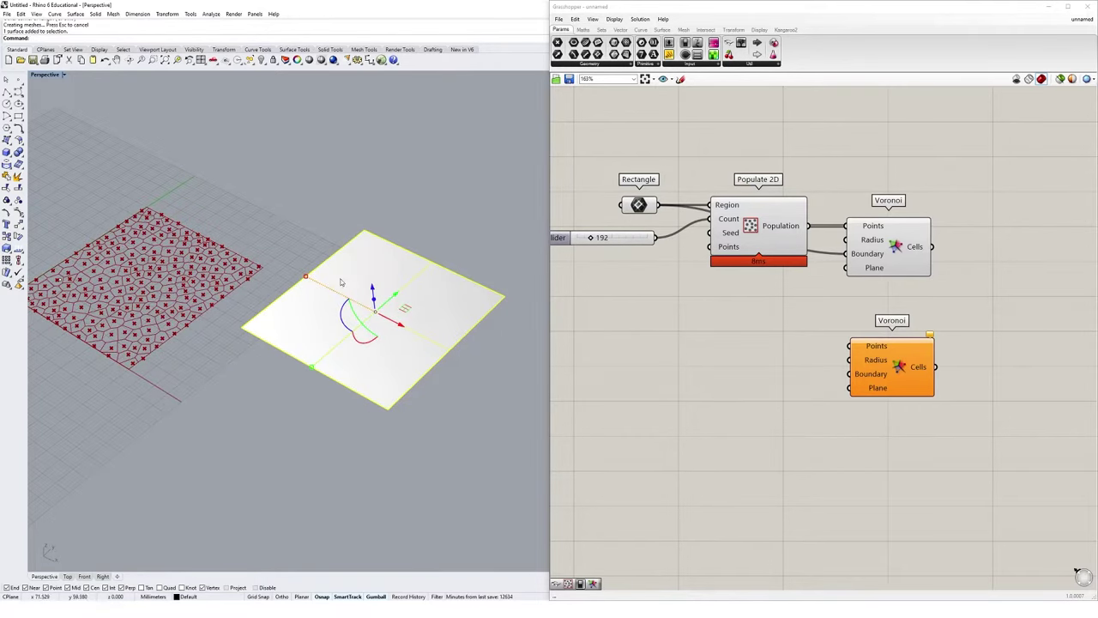
{"action": "right_click_drag", "start_coordinate": [341, 282], "coordinate": [349, 253], "text": "shift"}
{"action": "double_click", "coordinate": [636, 367]}
{"action": "type", "text": "srf"}
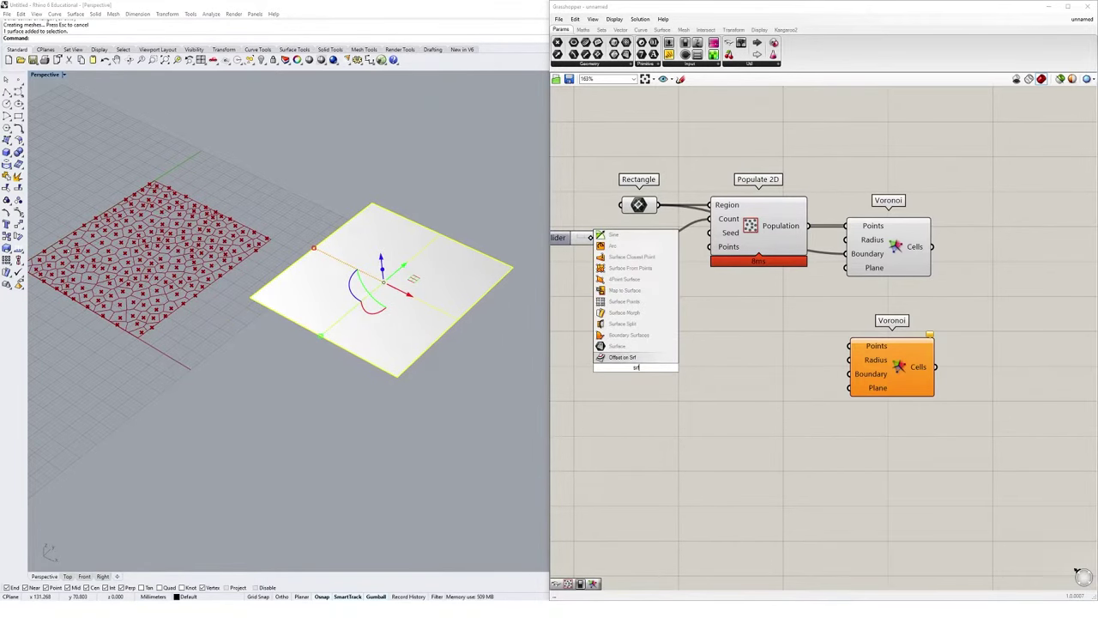
{"action": "left_click", "coordinate": [619, 348]}
{"action": "right_click", "coordinate": [635, 370]}
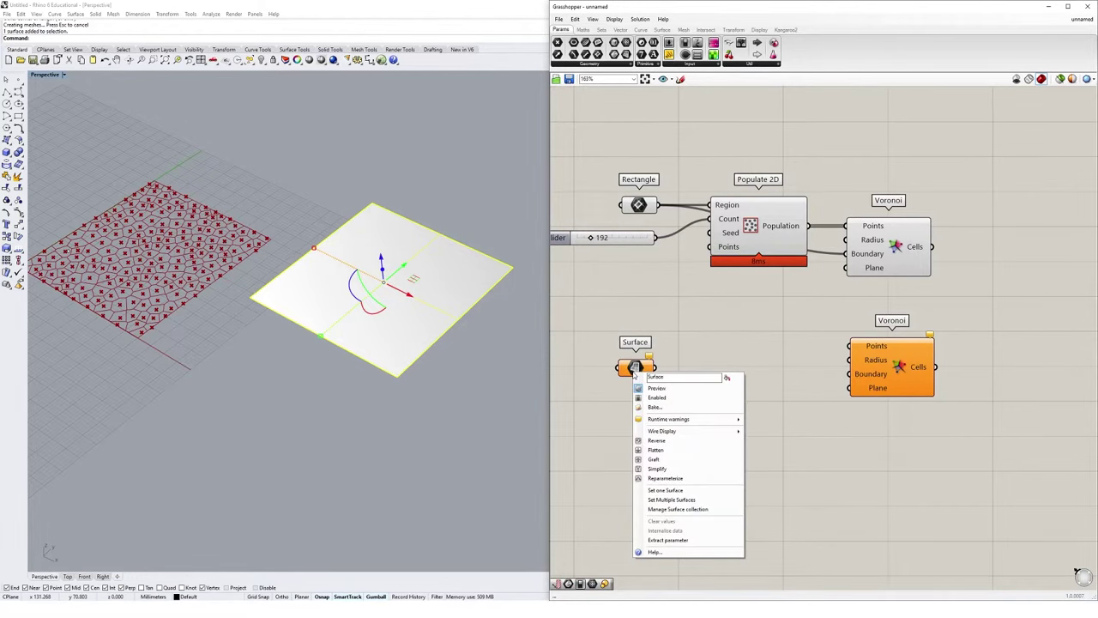
{"action": "left_click", "coordinate": [686, 491]}
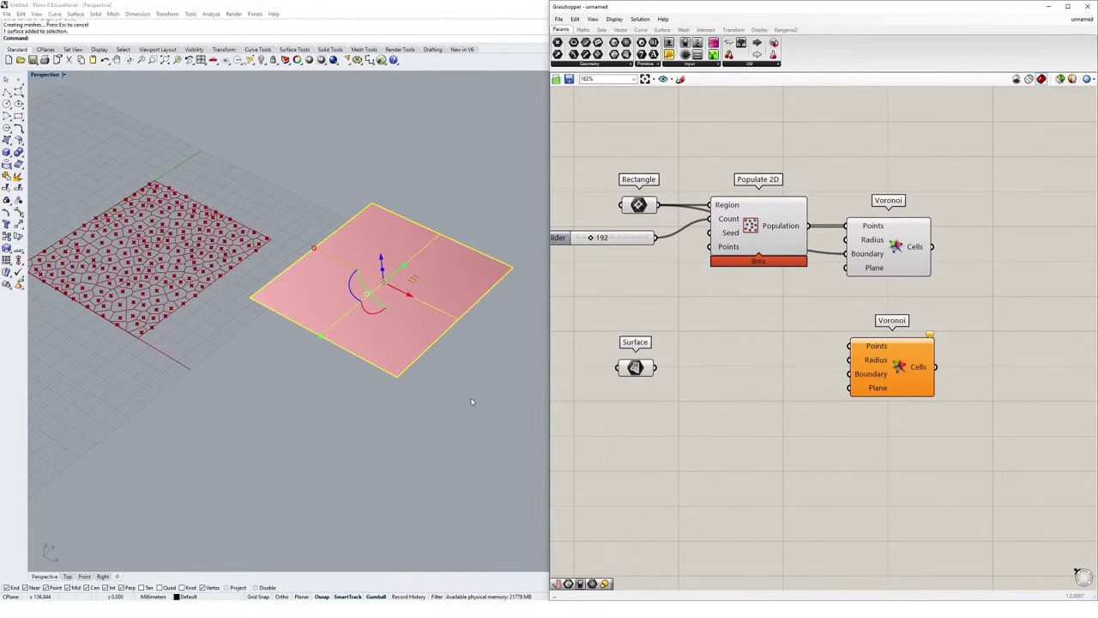
Move the referenced plane surface a short distance in Rhino, deselect it and highlight it through the Surface parameter
{"action": "mouse_move", "coordinate": [414, 314]}
{"action": "right_mouse_down"}
{"action": "mouse_move", "coordinate": [392, 314]}
{"action": "mouse_move", "coordinate": [399, 321]}
{"action": "right_mouse_up"}
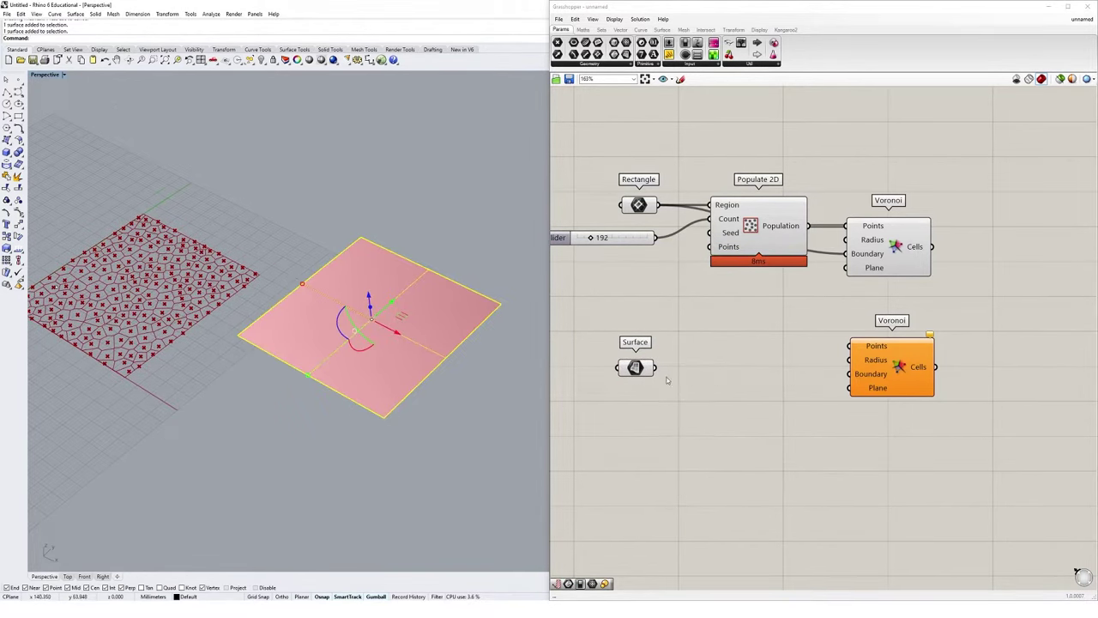
{"action": "mouse_move", "coordinate": [399, 321]}
{"action": "left_mouse_down"}
{"action": "mouse_move", "coordinate": [426, 347]}
{"action": "mouse_move", "coordinate": [424, 312]}
{"action": "mouse_move", "coordinate": [406, 340]}
{"action": "left_mouse_up"}
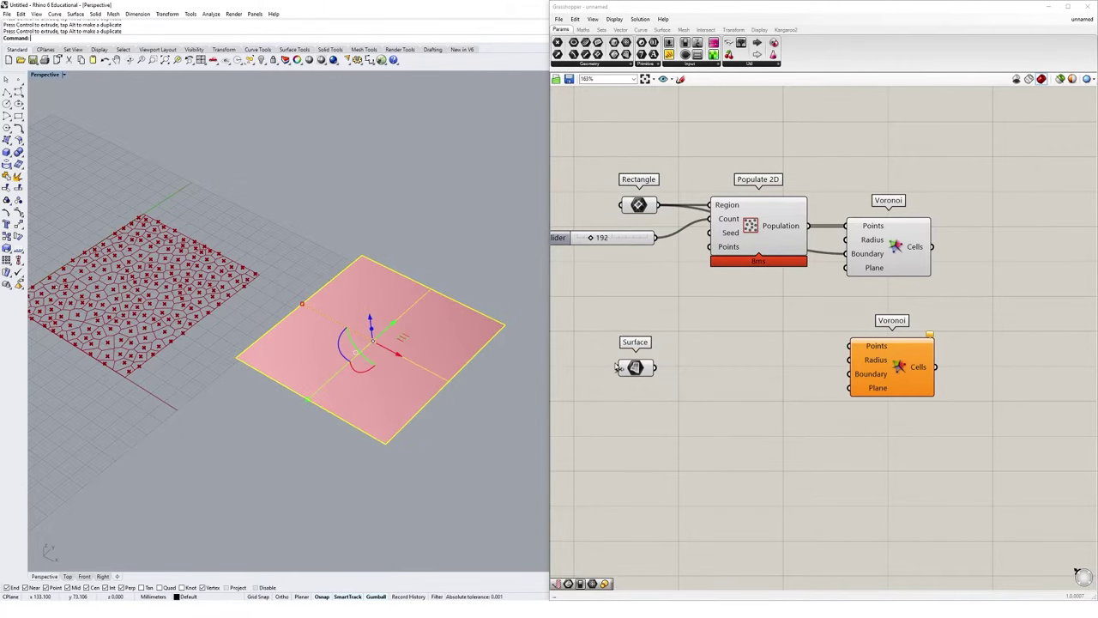
{"action": "left_click", "coordinate": [465, 461]}
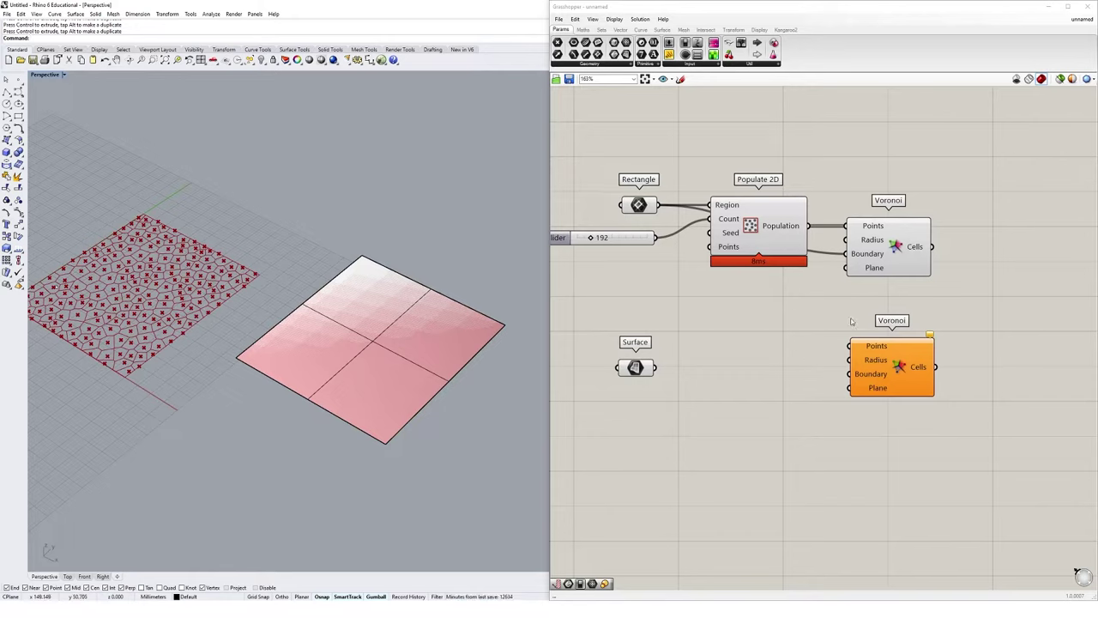
{"action": "left_click", "coordinate": [636, 369]}
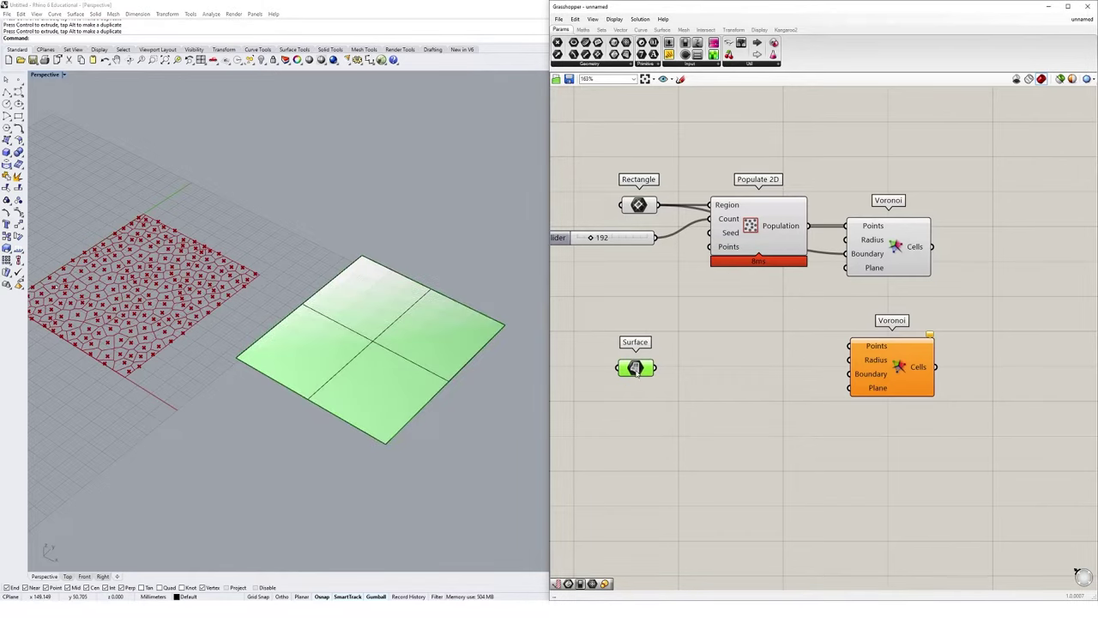
Add a Populate Geometry component between the Surface parameter and the second Voronoi, and feed the surface into its Geometry input
{"action": "left_click", "coordinate": [671, 410]}
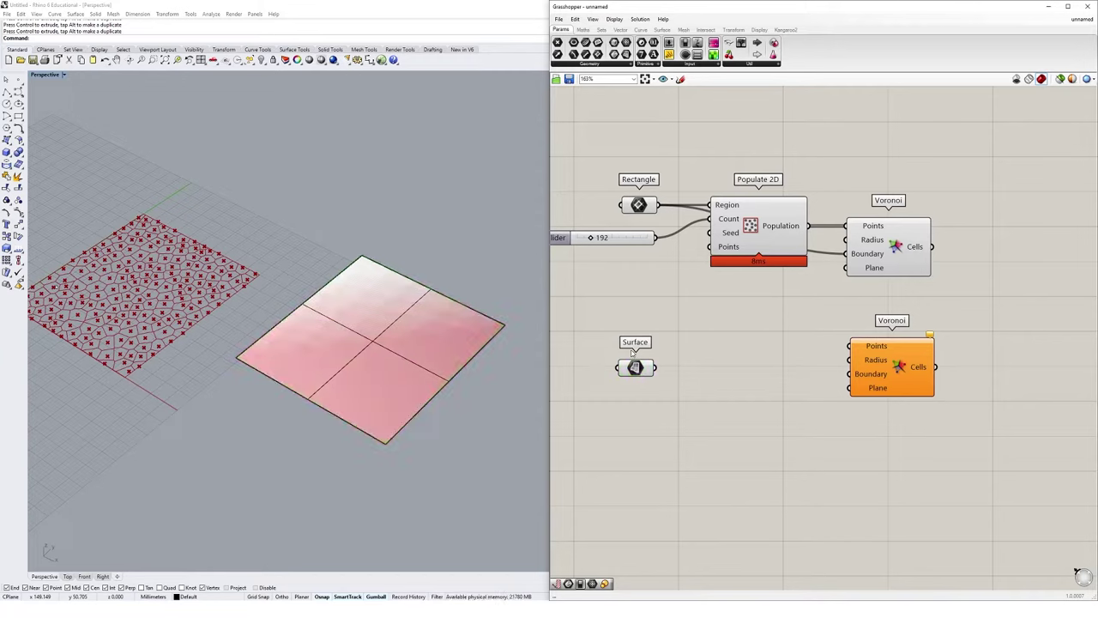
{"action": "left_click", "coordinate": [621, 30]}
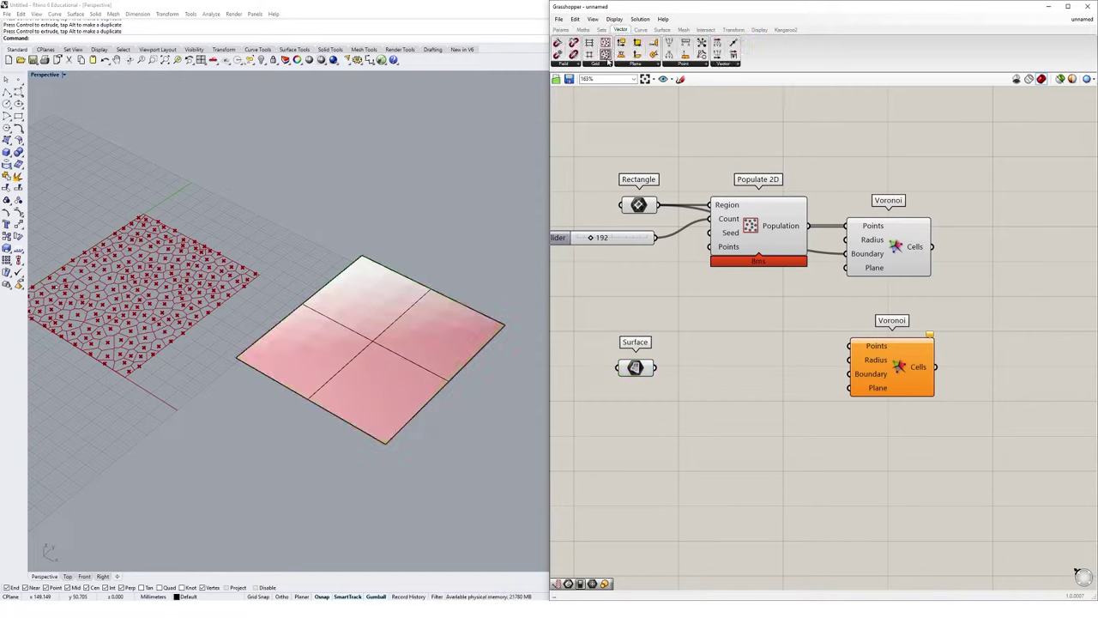
{"action": "left_click", "coordinate": [607, 65]}
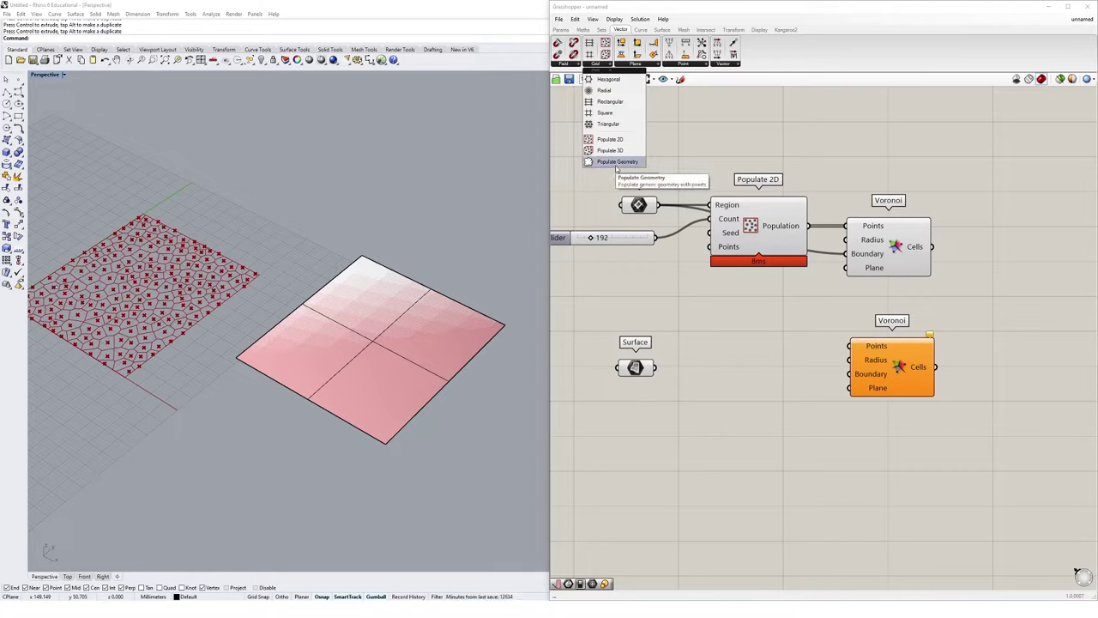
{"action": "left_click", "coordinate": [616, 163]}
{"action": "left_click", "coordinate": [711, 380]}
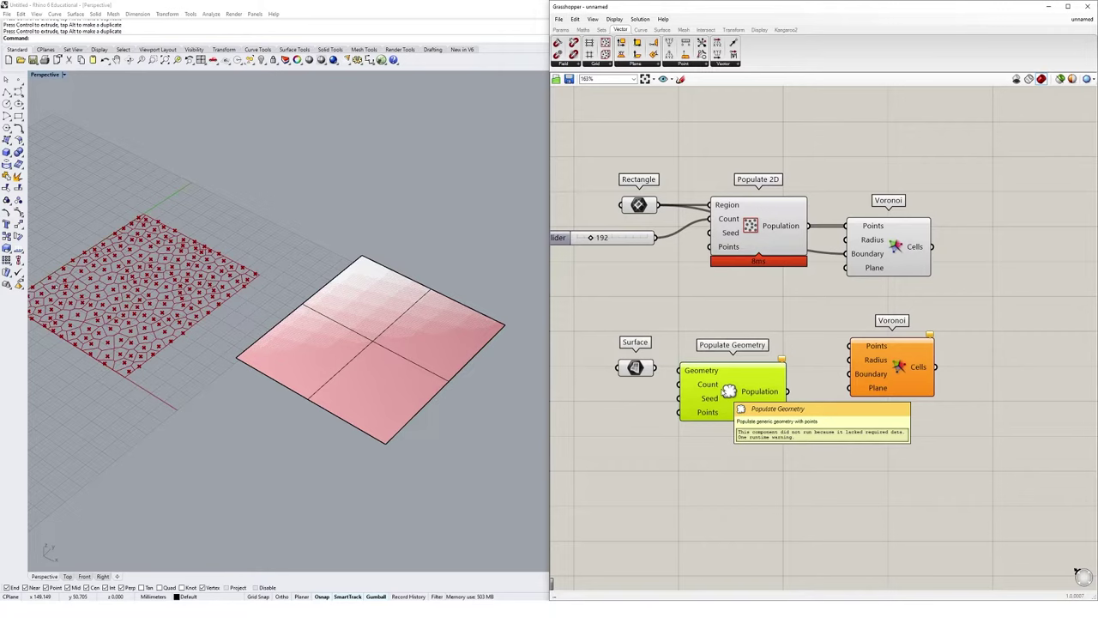
{"action": "left_click_drag", "start_coordinate": [641, 376], "coordinate": [714, 383]}
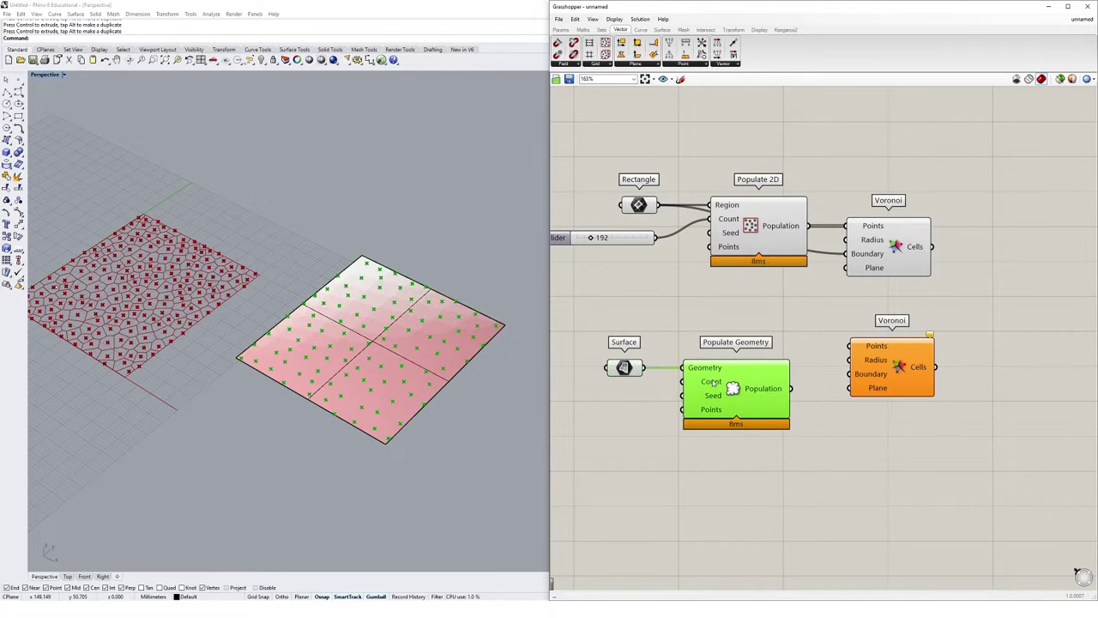
Move the referenced plane surface a short distance in Rhino and deselect it to check that the populated points follow
{"action": "left_click", "coordinate": [420, 343]}
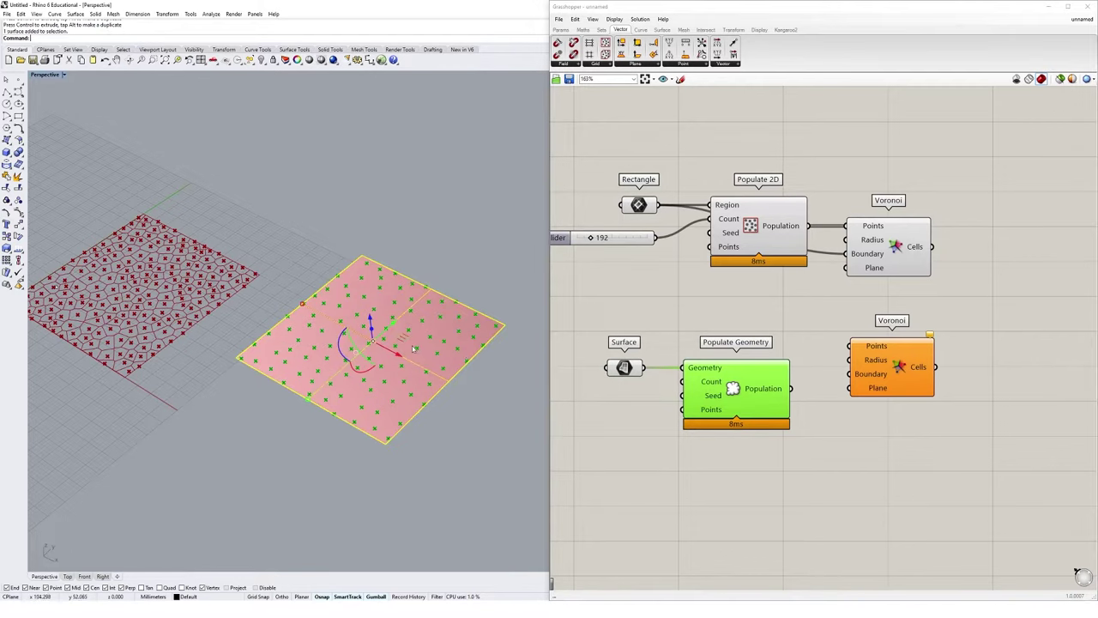
{"action": "left_click_drag", "start_coordinate": [410, 339], "coordinate": [423, 271]}
{"action": "left_click", "coordinate": [468, 203]}
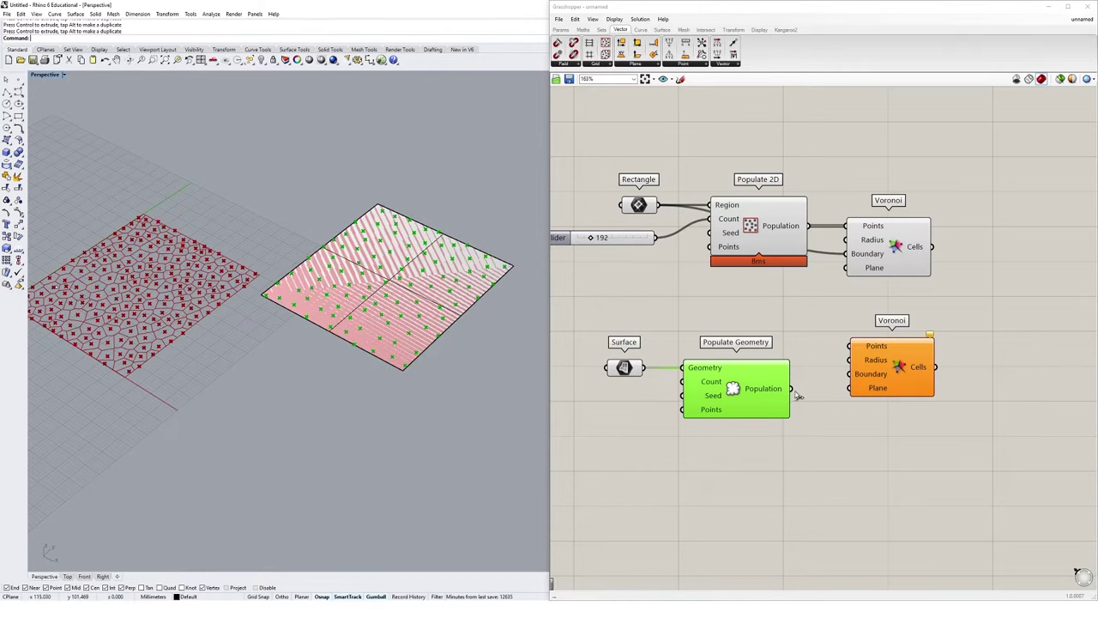
Connect Populate Geometry's Population output to the second Voronoi's Points, align the components, and wire the Surface parameter into its Boundary
{"action": "left_click_drag", "start_coordinate": [792, 389], "coordinate": [890, 407]}
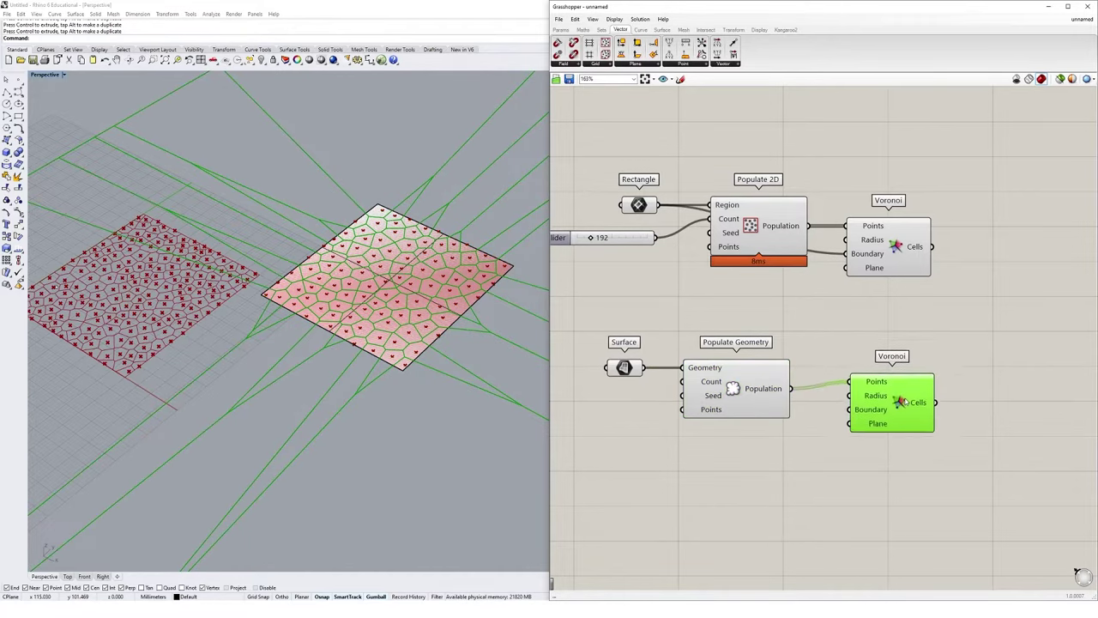
{"action": "left_click", "coordinate": [807, 446]}
{"action": "left_click_drag", "start_coordinate": [635, 371], "coordinate": [627, 371]}
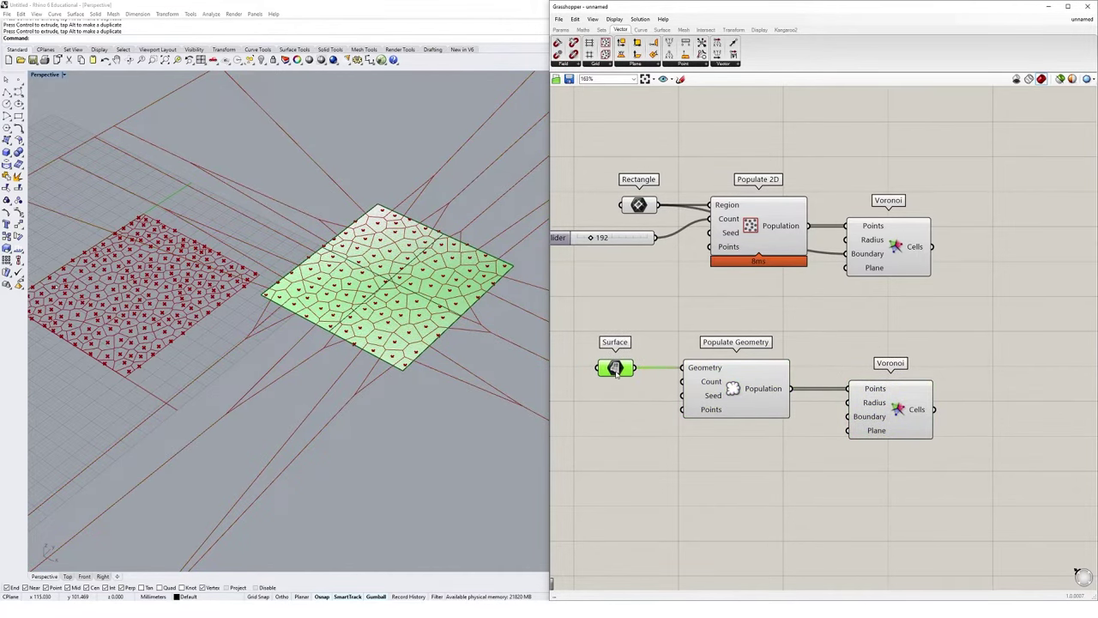
{"action": "right_click_drag", "start_coordinate": [640, 338], "coordinate": [667, 323]}
{"action": "left_click_drag", "start_coordinate": [667, 356], "coordinate": [881, 405]}
Rotate the referenced plane surface upright in Rhino with the gumball
{"action": "left_click", "coordinate": [423, 343]}
{"action": "right_click_drag", "start_coordinate": [460, 400], "coordinate": [429, 364]}
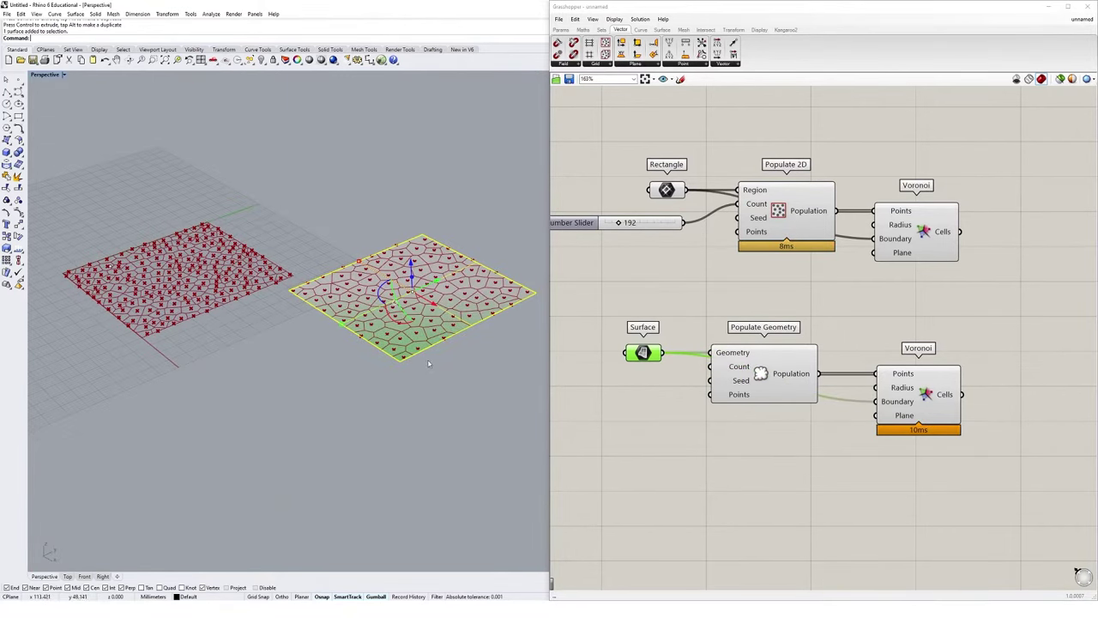
{"action": "right_click_drag", "start_coordinate": [473, 296], "coordinate": [381, 335]}
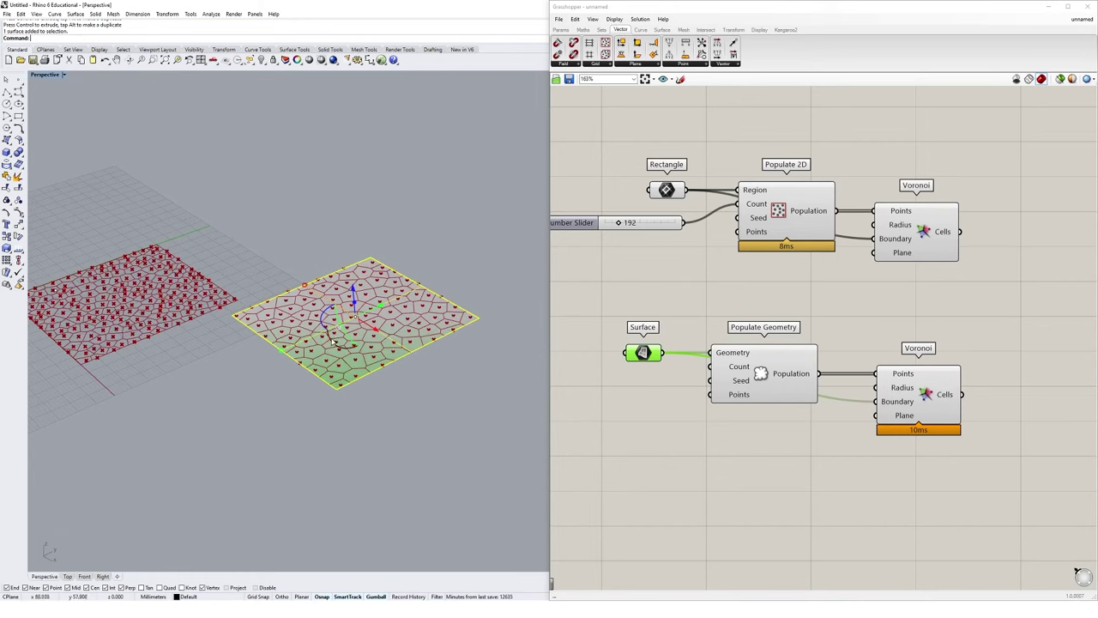
{"action": "left_click_drag", "start_coordinate": [333, 341], "coordinate": [405, 231]}
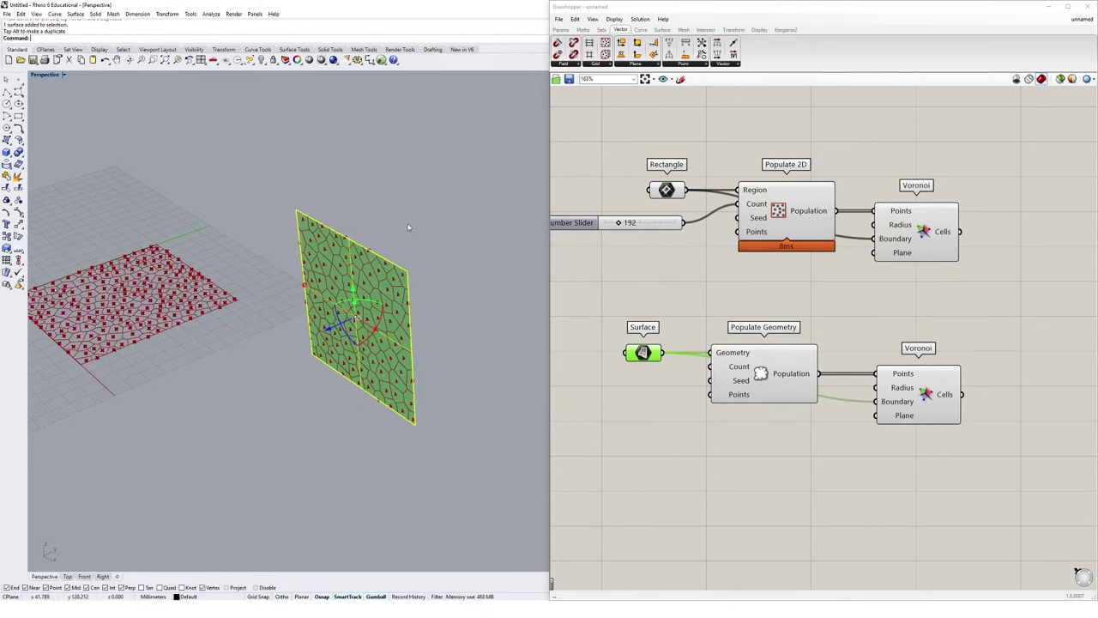
{"action": "right_click_drag", "start_coordinate": [409, 227], "coordinate": [413, 281]}
Raise and turn the upright surface freely in Rhino so it hovers beyond the first Voronoi pattern, and deselect it
{"action": "left_click_drag", "start_coordinate": [324, 331], "coordinate": [324, 236]}
{"action": "right_click_drag", "start_coordinate": [325, 236], "coordinate": [460, 307], "text": "shift"}
{"action": "left_click_drag", "start_coordinate": [462, 308], "coordinate": [344, 256]}
{"action": "right_click_drag", "start_coordinate": [378, 254], "coordinate": [418, 231]}
{"action": "left_click_drag", "start_coordinate": [459, 220], "coordinate": [453, 244]}
{"action": "right_click_drag", "start_coordinate": [433, 242], "coordinate": [454, 279]}
{"action": "left_click_drag", "start_coordinate": [412, 227], "coordinate": [483, 256]}
{"action": "right_click_drag", "start_coordinate": [483, 255], "coordinate": [414, 256], "text": "shift"}
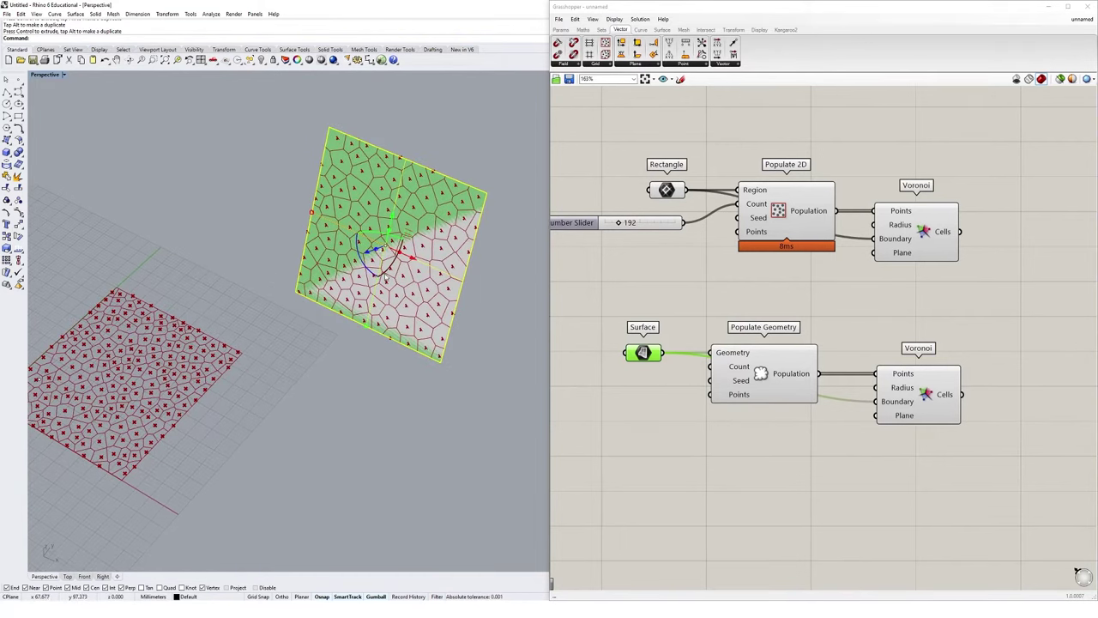
{"action": "left_click_drag", "start_coordinate": [379, 271], "coordinate": [406, 361]}
{"action": "right_click_drag", "start_coordinate": [406, 361], "coordinate": [441, 327]}
{"action": "scroll", "coordinate": [382, 331], "scroll_direction": "down", "scroll_amount": 6}
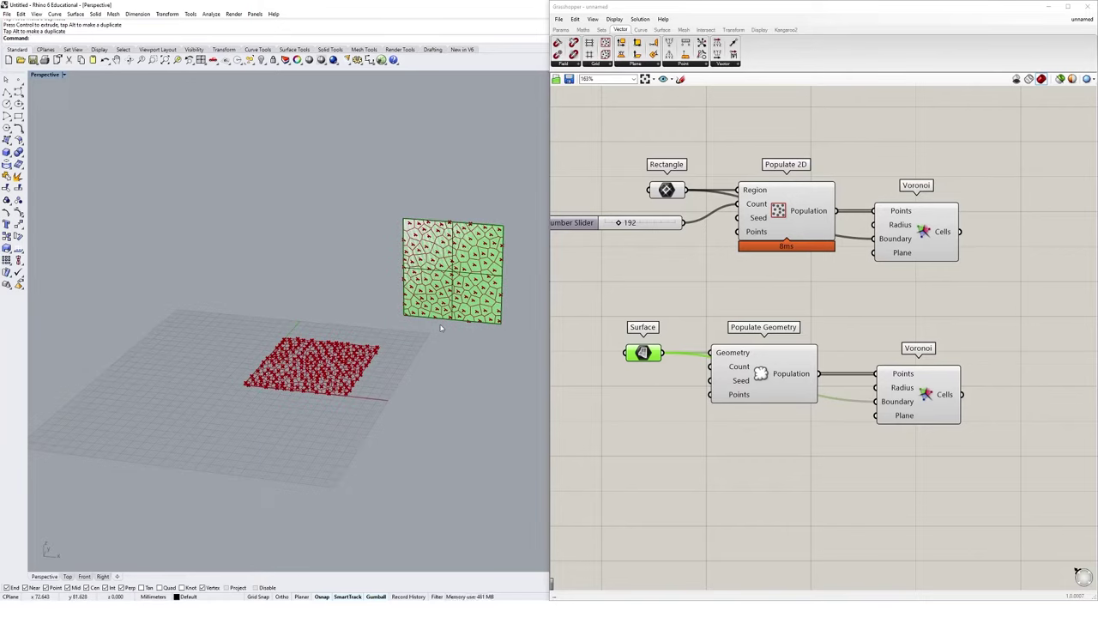
{"action": "right_click_drag", "start_coordinate": [433, 291], "coordinate": [403, 292]}
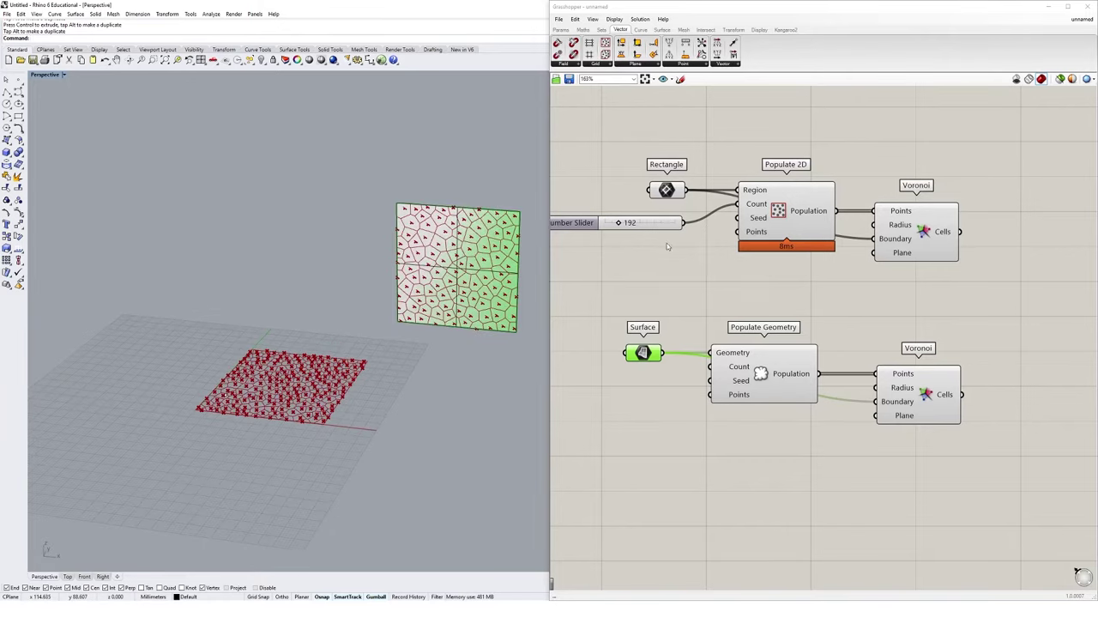
Add a number slider starting at 150, connect it to Populate Geometry's Count, and raise it to 187
{"action": "right_click_drag", "start_coordinate": [707, 206], "coordinate": [745, 189]}
{"action": "double_click", "coordinate": [621, 401]}
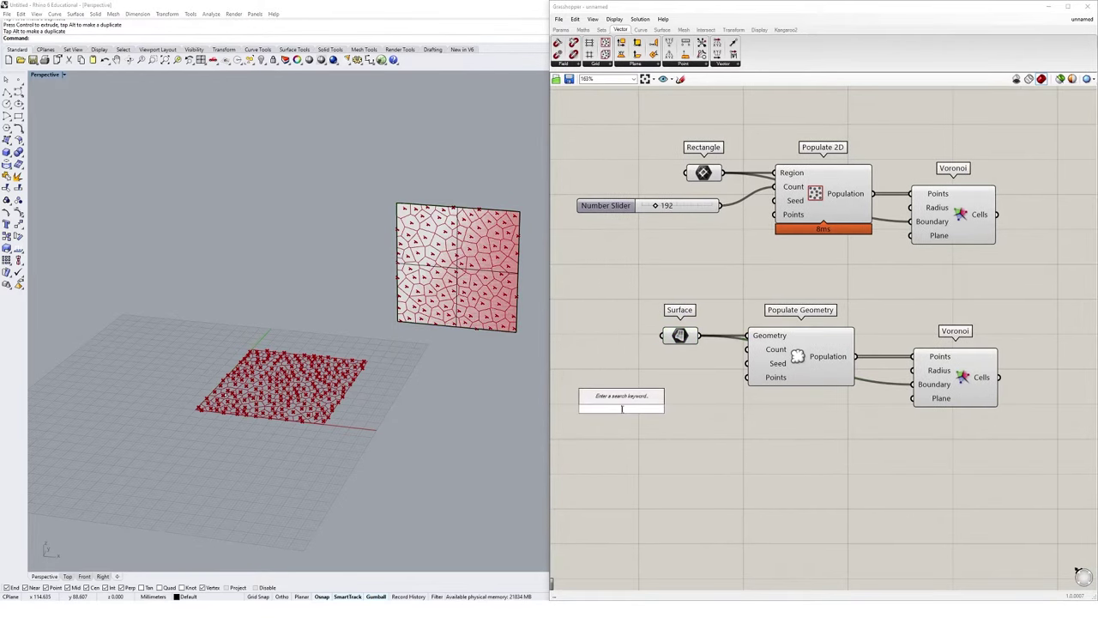
{"action": "type", "text": "150"}
{"action": "key", "text": "Return"}
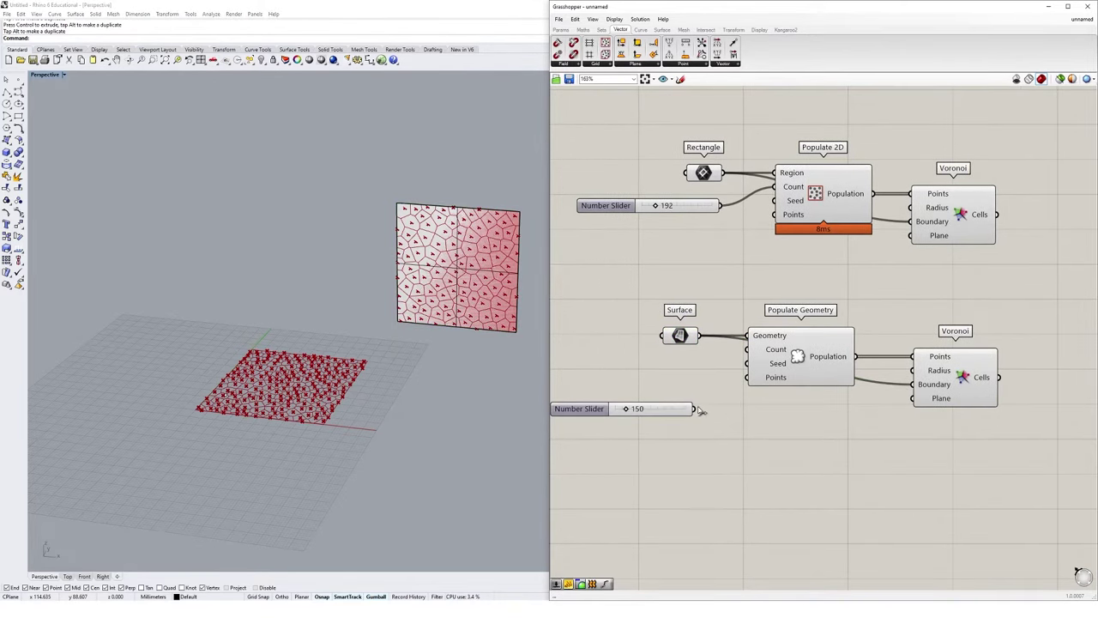
{"action": "left_click_drag", "start_coordinate": [694, 409], "coordinate": [751, 359]}
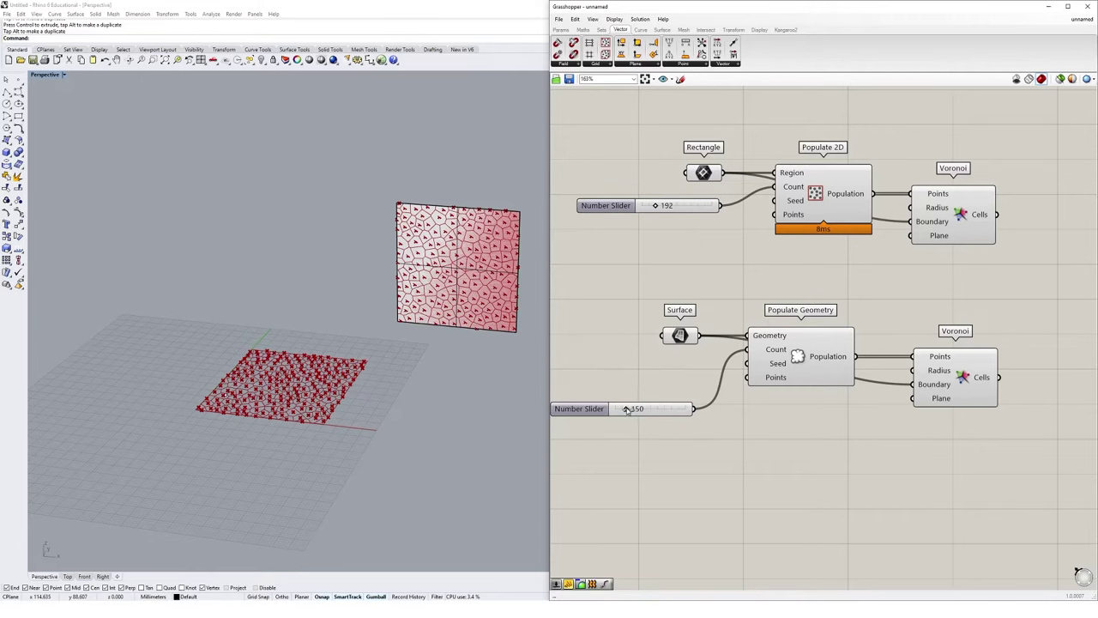
{"action": "mouse_move", "coordinate": [627, 409]}
{"action": "left_mouse_down"}
{"action": "mouse_move", "coordinate": [642, 409]}
{"action": "mouse_move", "coordinate": [630, 410]}
{"action": "left_mouse_up"}
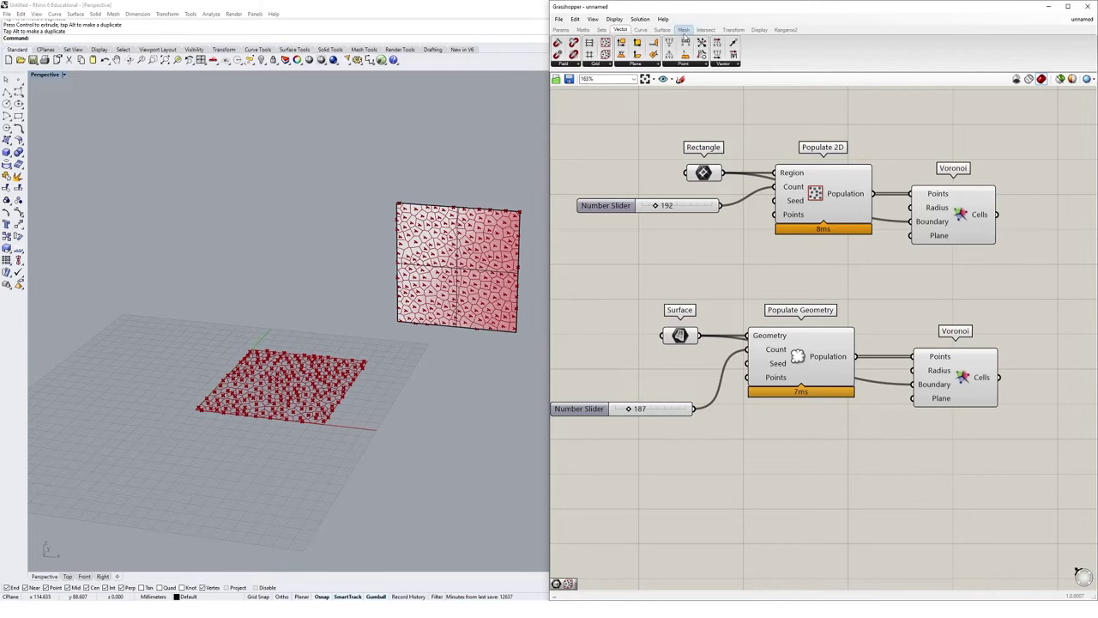
Add a Voronoi 3D component and position it below the second Voronoi component
{"action": "left_click", "coordinate": [683, 30]}
{"action": "left_click", "coordinate": [676, 65]}
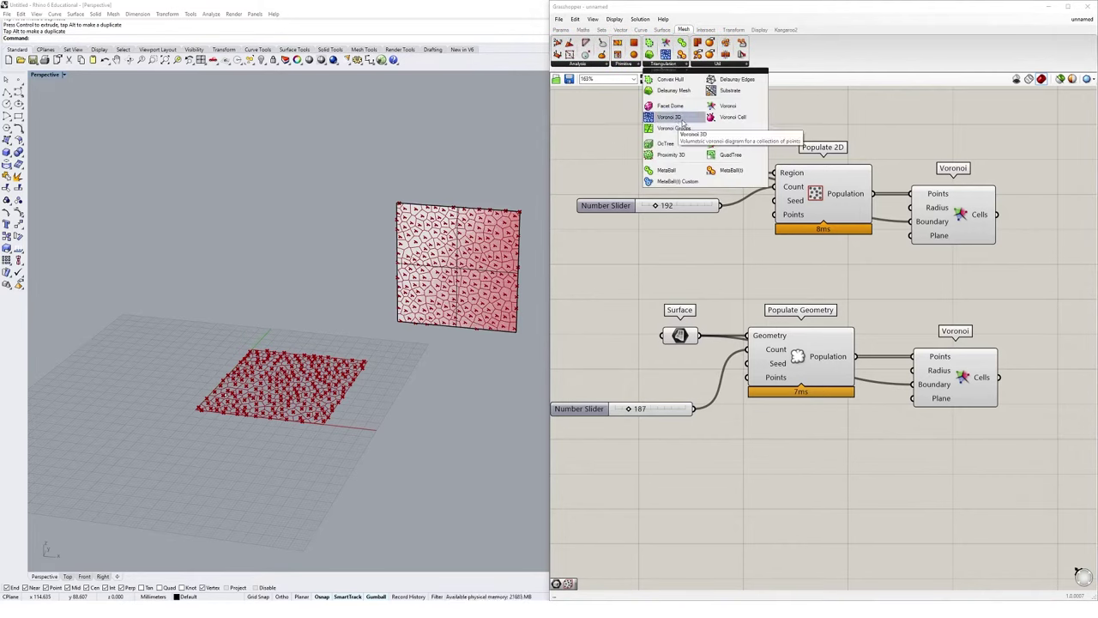
{"action": "left_click", "coordinate": [682, 123]}
{"action": "left_click", "coordinate": [944, 515]}
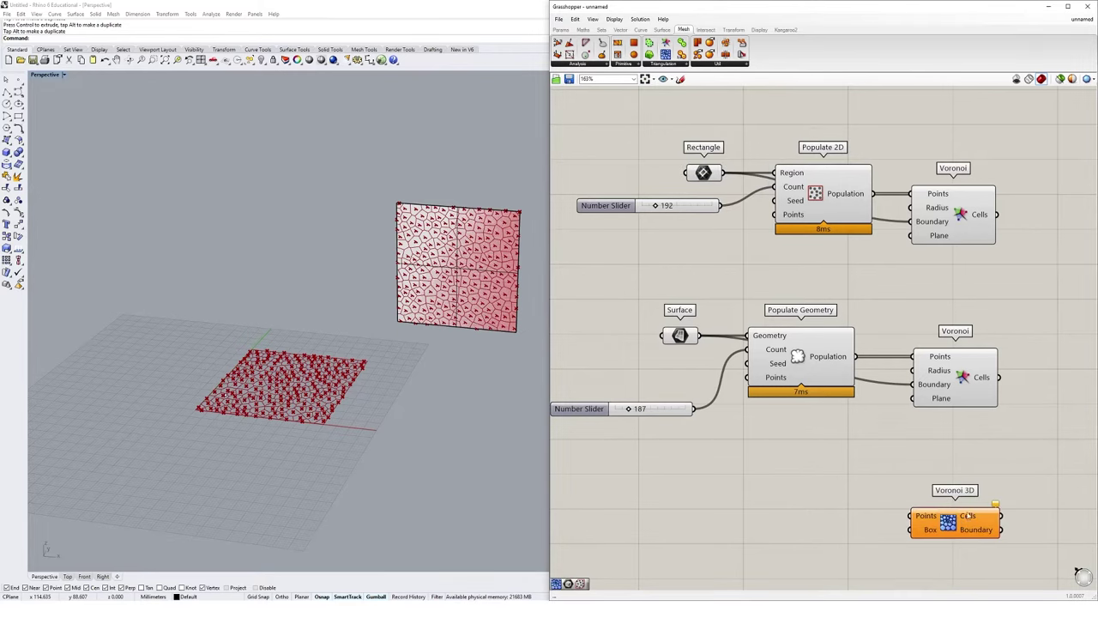
{"action": "right_click_drag", "start_coordinate": [973, 471], "coordinate": [962, 359]}
{"action": "left_click_drag", "start_coordinate": [952, 416], "coordinate": [968, 413]}
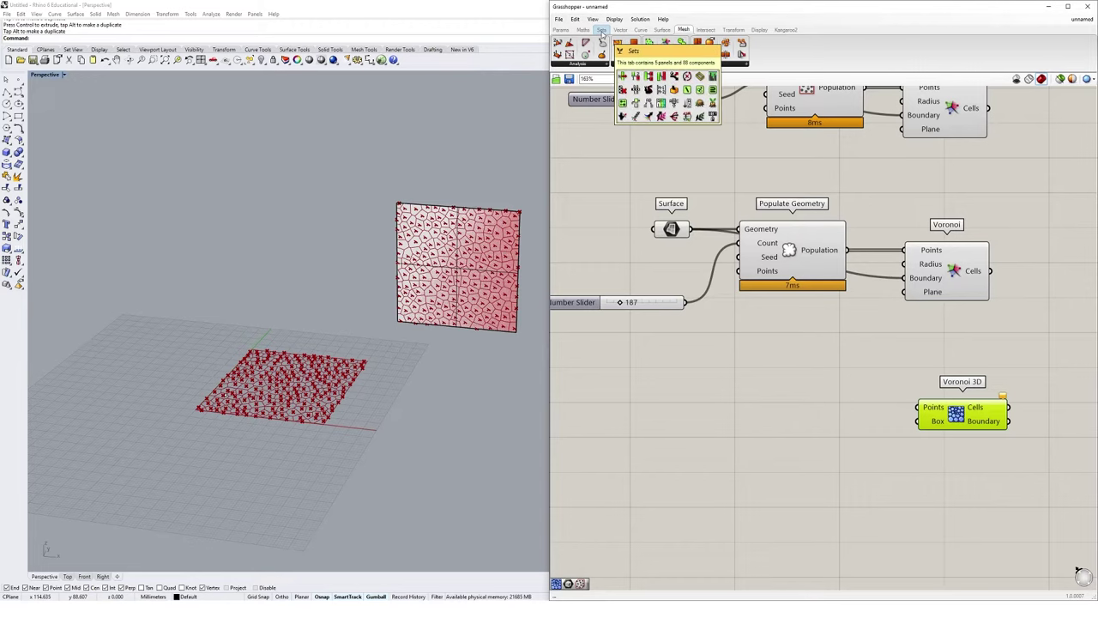
Place a Populate 3D component ahead of the Voronoi 3D component
{"action": "left_click", "coordinate": [620, 30]}
{"action": "left_click", "coordinate": [608, 64]}
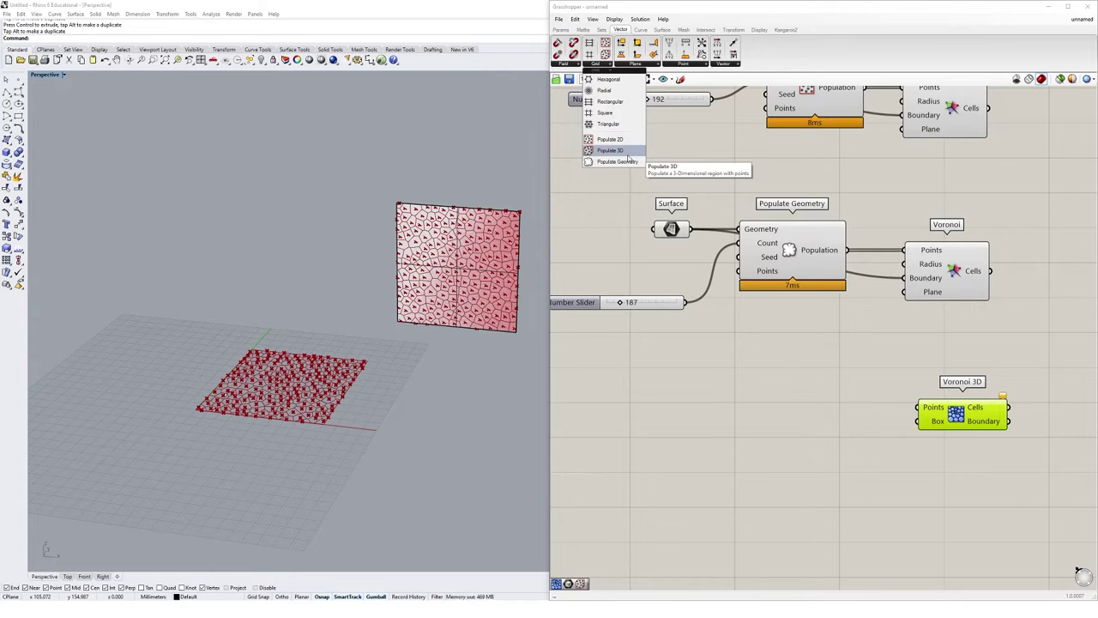
{"action": "left_click_drag", "start_coordinate": [629, 160], "coordinate": [764, 411]}
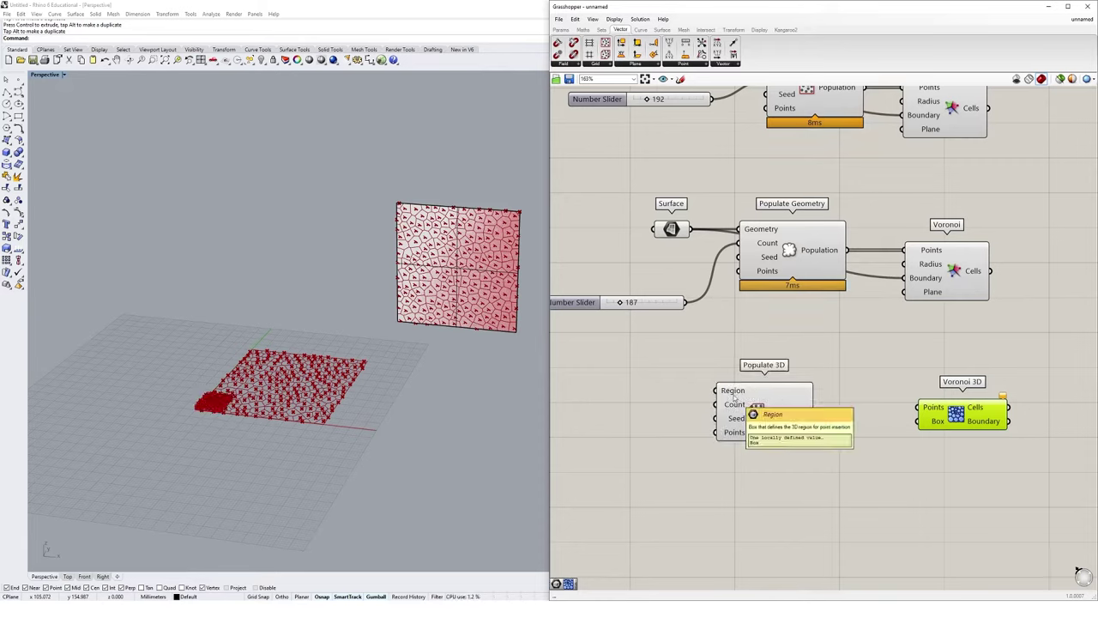
Add a Box parameter in front of the Populate 3D component
{"action": "double_click", "coordinate": [636, 395]}
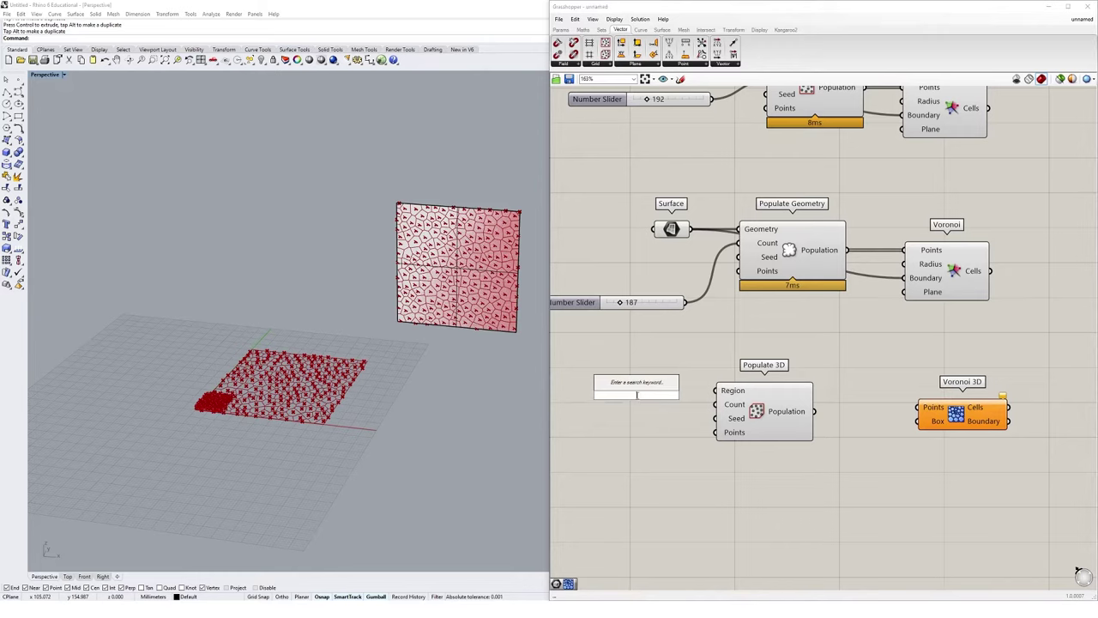
{"action": "type", "text": "box"}
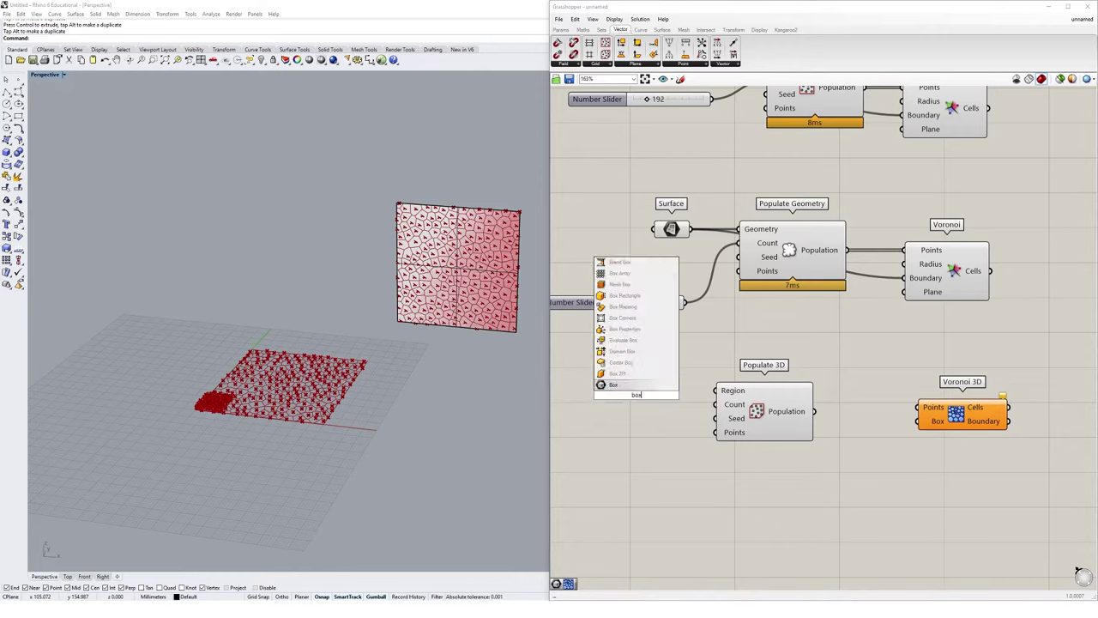
{"action": "left_click", "coordinate": [614, 386]}
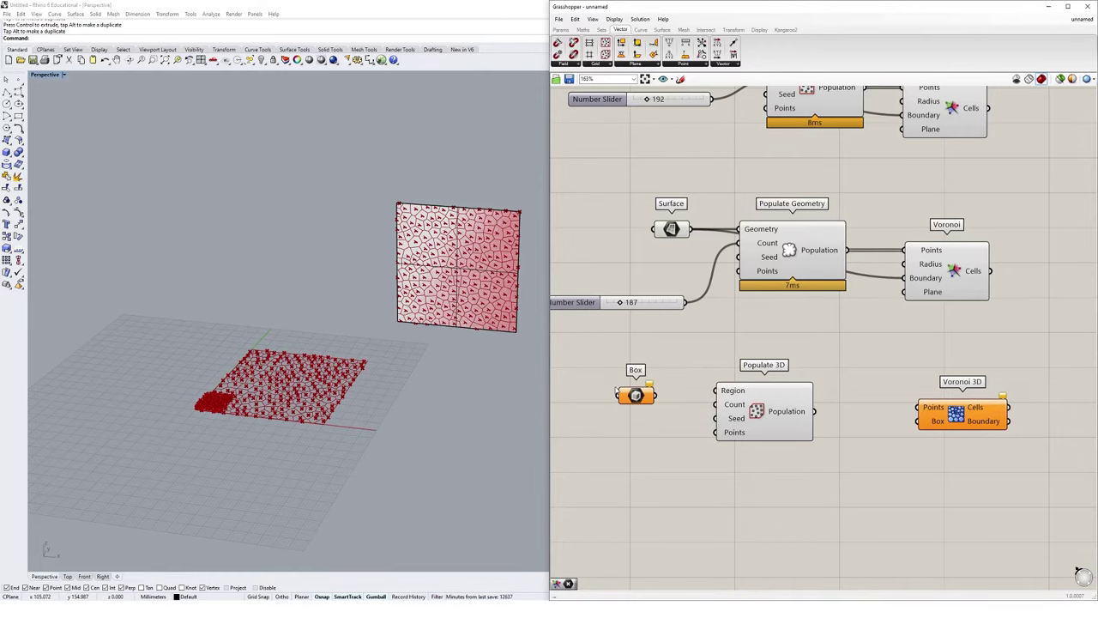
{"action": "left_click", "coordinate": [560, 30]}
{"action": "left_click", "coordinate": [580, 65]}
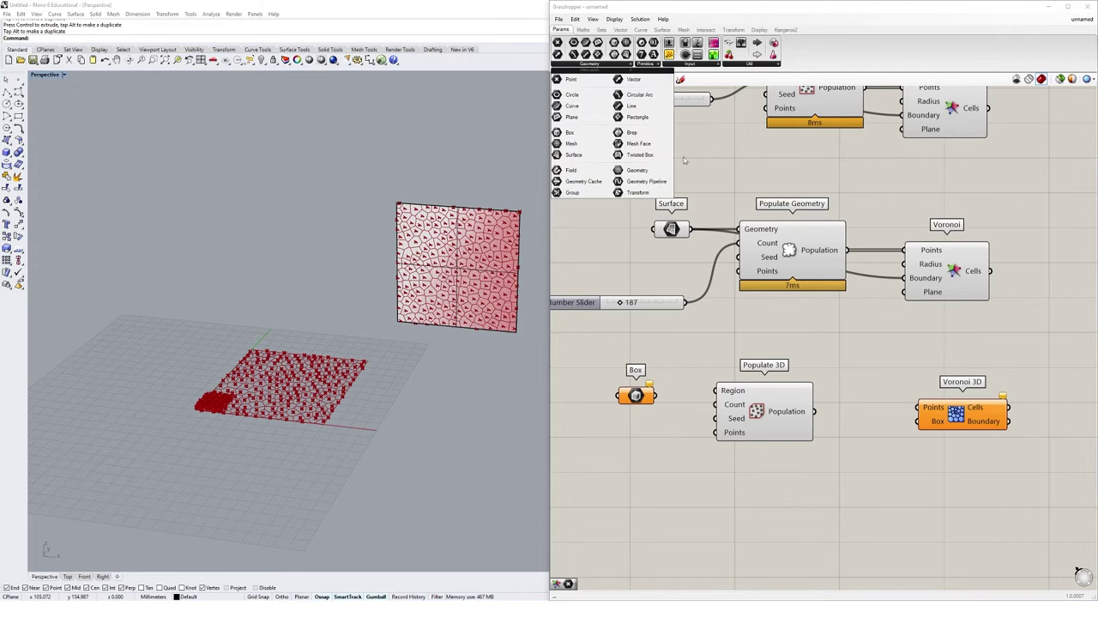
Set one box for the Box parameter, starting at the origin with length, width and height of 50
{"action": "right_click", "coordinate": [638, 395]}
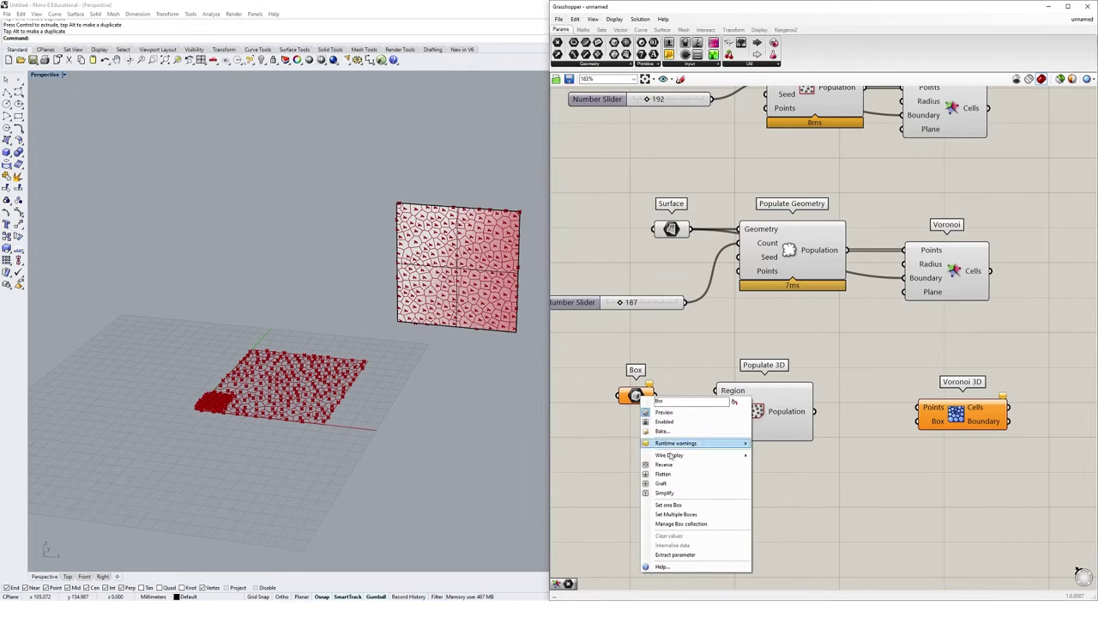
{"action": "left_click", "coordinate": [684, 507]}
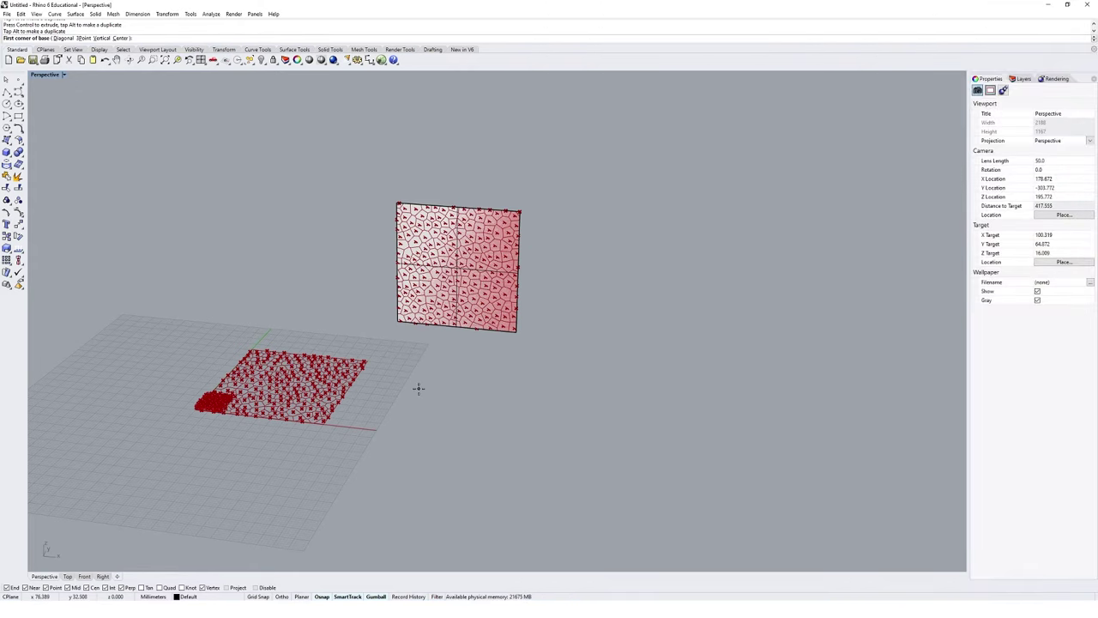
{"action": "type", "text": "0"}
{"action": "key", "text": "Return"}
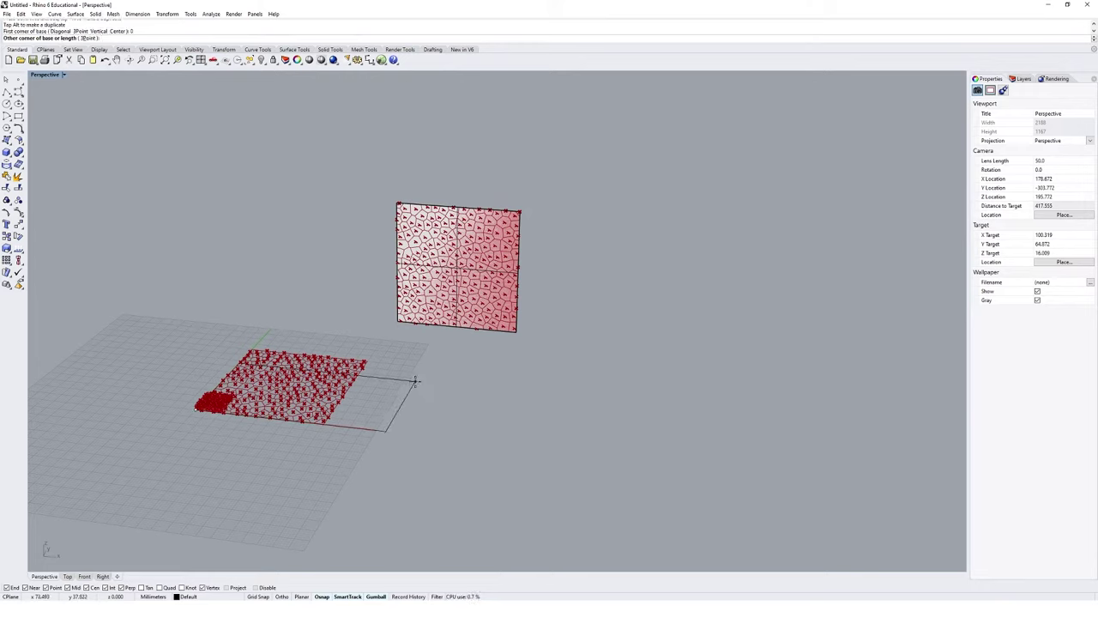
{"action": "type", "text": "50"}
{"action": "key", "text": "Return"}
{"action": "type", "text": "50"}
{"action": "key", "text": "Return"}
{"action": "type", "text": "5"}
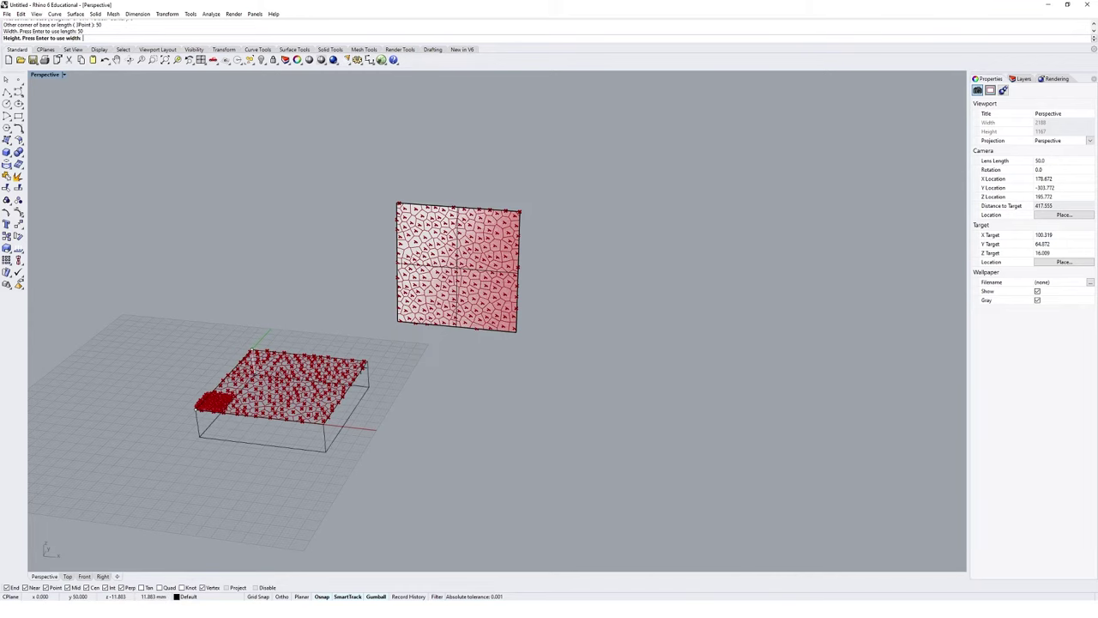
{"action": "type", "text": "0"}
{"action": "key", "text": "Return"}
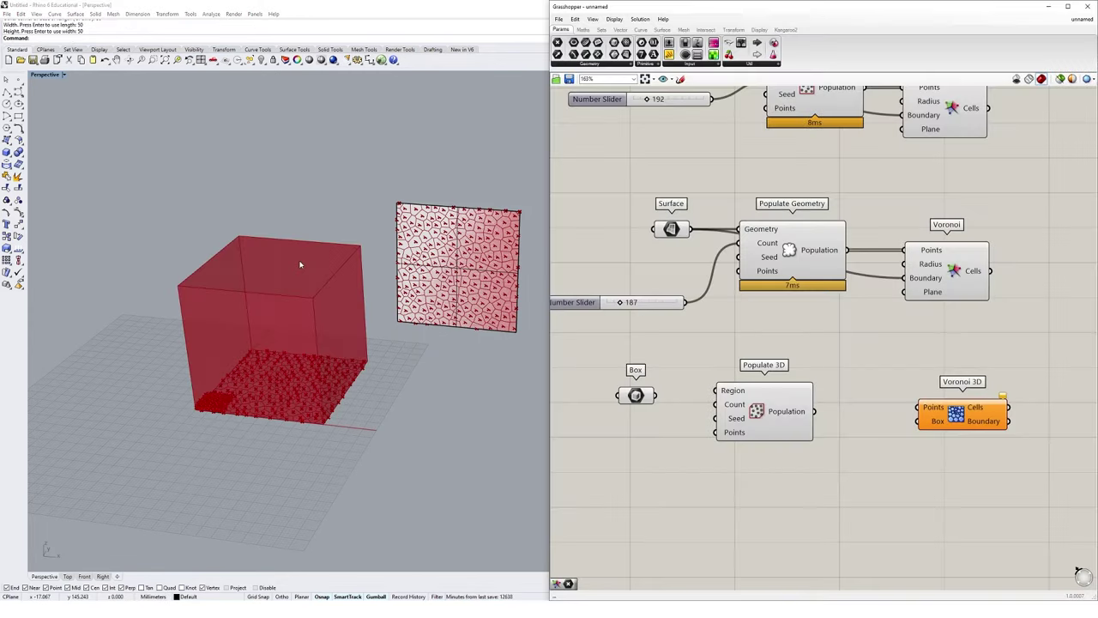
Connect the Box parameter to the Region input of Populate 3D and inspect the points inside the box
{"action": "scroll", "coordinate": [321, 321], "scroll_direction": "up", "scroll_amount": 3}
{"action": "scroll", "coordinate": [313, 300], "scroll_direction": "up", "scroll_amount": 3}
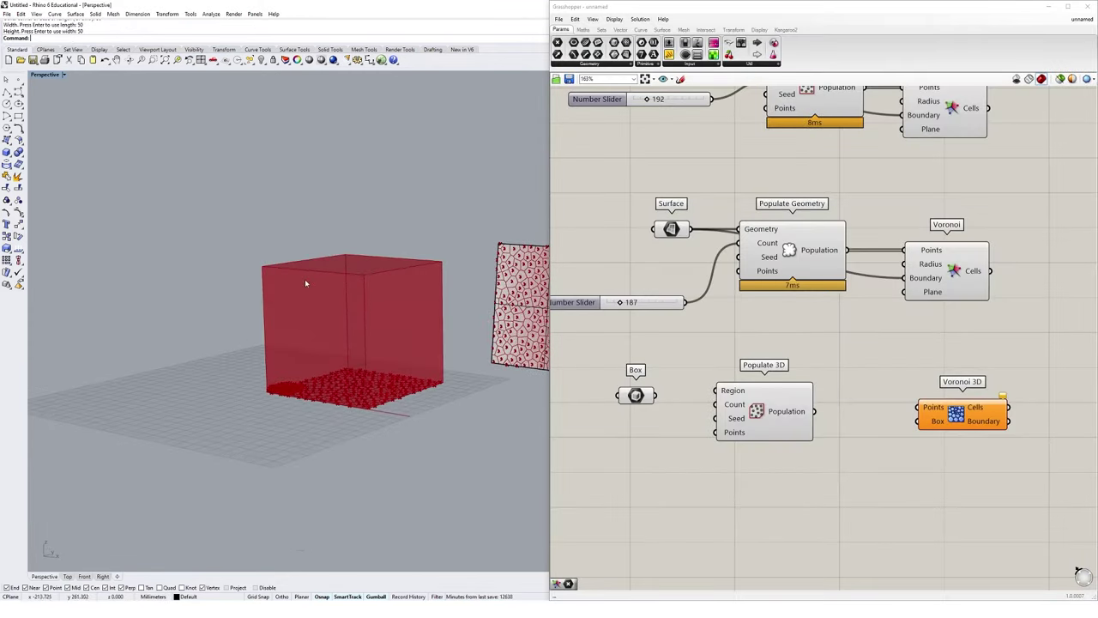
{"action": "left_click_drag", "start_coordinate": [654, 396], "coordinate": [765, 408]}
{"action": "scroll", "coordinate": [351, 360], "scroll_direction": "up", "scroll_amount": 2}
{"action": "right_click_drag", "start_coordinate": [351, 360], "coordinate": [385, 355]}
{"action": "scroll", "coordinate": [365, 348], "scroll_direction": "up", "scroll_amount": 5}
{"action": "scroll", "coordinate": [416, 386], "scroll_direction": "down", "scroll_amount": 7}
{"action": "scroll", "coordinate": [402, 371], "scroll_direction": "down", "scroll_amount": 4}
{"action": "scroll", "coordinate": [385, 355], "scroll_direction": "up", "scroll_amount": 2}
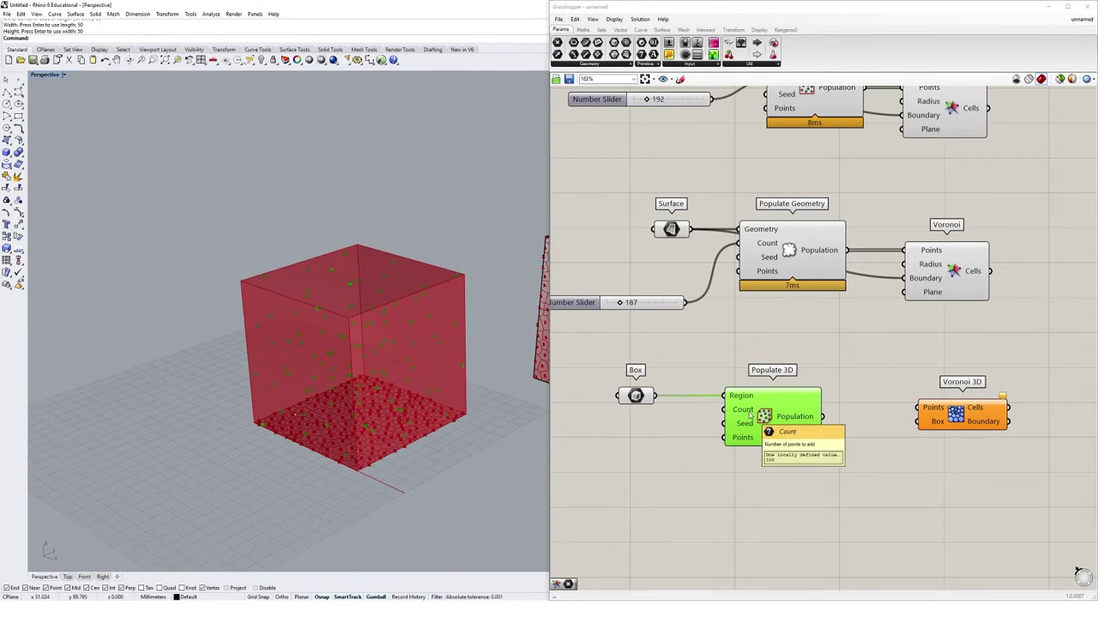
Connect the Populate 3D points to the Points input of Voronoi 3D and the Box parameter to its Box input
{"action": "left_click_drag", "start_coordinate": [823, 418], "coordinate": [932, 425]}
{"action": "left_click_drag", "start_coordinate": [656, 395], "coordinate": [895, 432]}
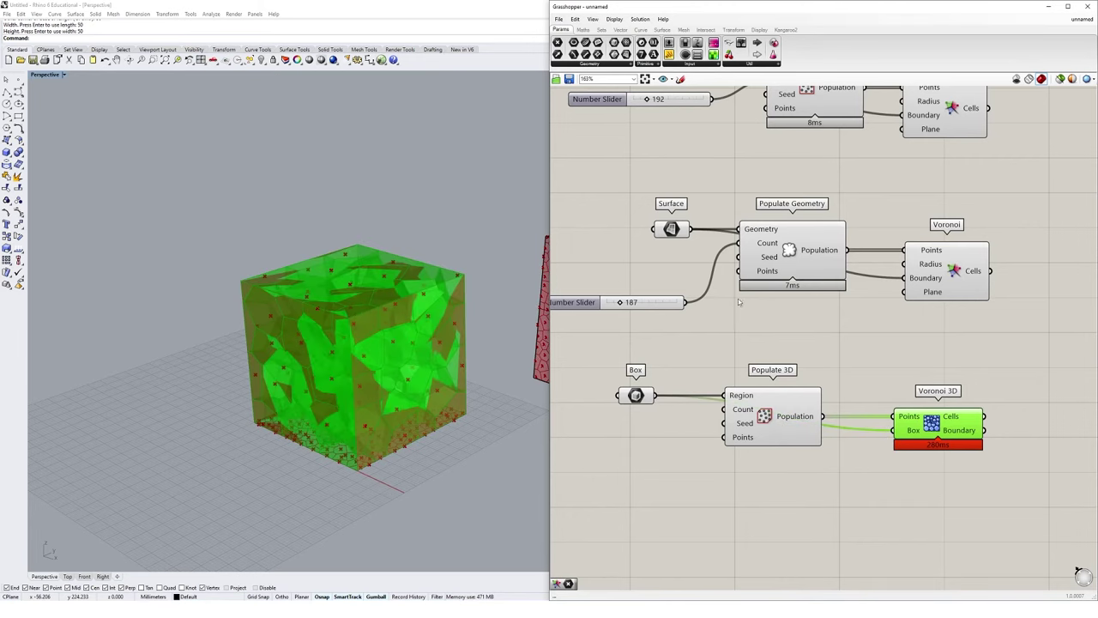
Turn off the preview of the rectangle, surface and box parameters and the three Populate components, leaving the Voronoi components previewed
{"action": "scroll", "coordinate": [813, 354], "scroll_direction": "down", "scroll_amount": 1}
{"action": "right_click_drag", "start_coordinate": [813, 353], "coordinate": [804, 399]}
{"action": "scroll", "coordinate": [804, 398], "scroll_direction": "down", "scroll_amount": 2}
{"action": "left_click_drag", "start_coordinate": [791, 516], "coordinate": [658, 199]}
{"action": "middle_click", "coordinate": [805, 156]}
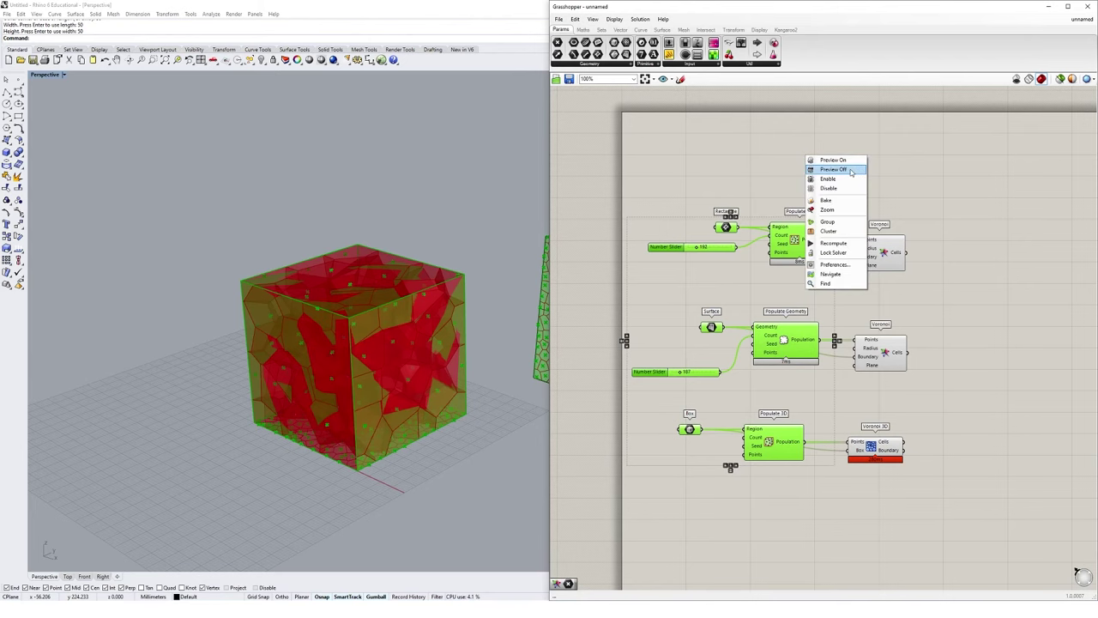
{"action": "left_click", "coordinate": [851, 172]}
{"action": "right_click_drag", "start_coordinate": [938, 364], "coordinate": [926, 312]}
{"action": "left_click", "coordinate": [927, 311]}
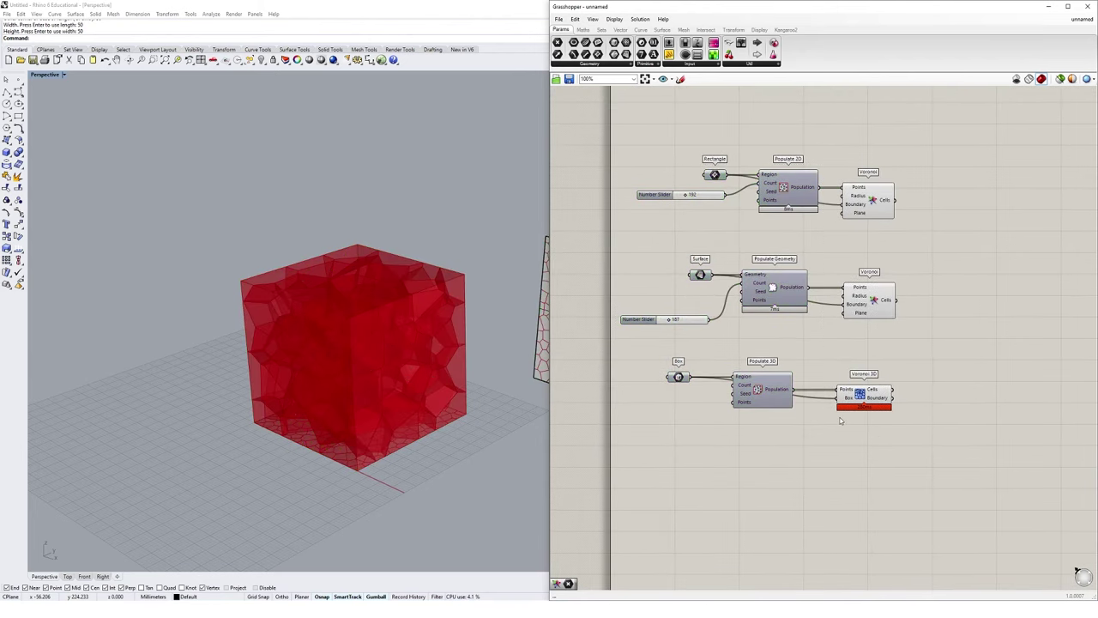
Inspect the 3D Voronoi cells, then bake the Voronoi 3D component into Rhino with default attributes and grouping off
{"action": "left_click", "coordinate": [881, 401]}
{"action": "scroll", "coordinate": [351, 340], "scroll_direction": "up", "scroll_amount": 3}
{"action": "right_click_drag", "start_coordinate": [351, 341], "coordinate": [375, 375]}
{"action": "scroll", "coordinate": [374, 375], "scroll_direction": "down", "scroll_amount": 5}
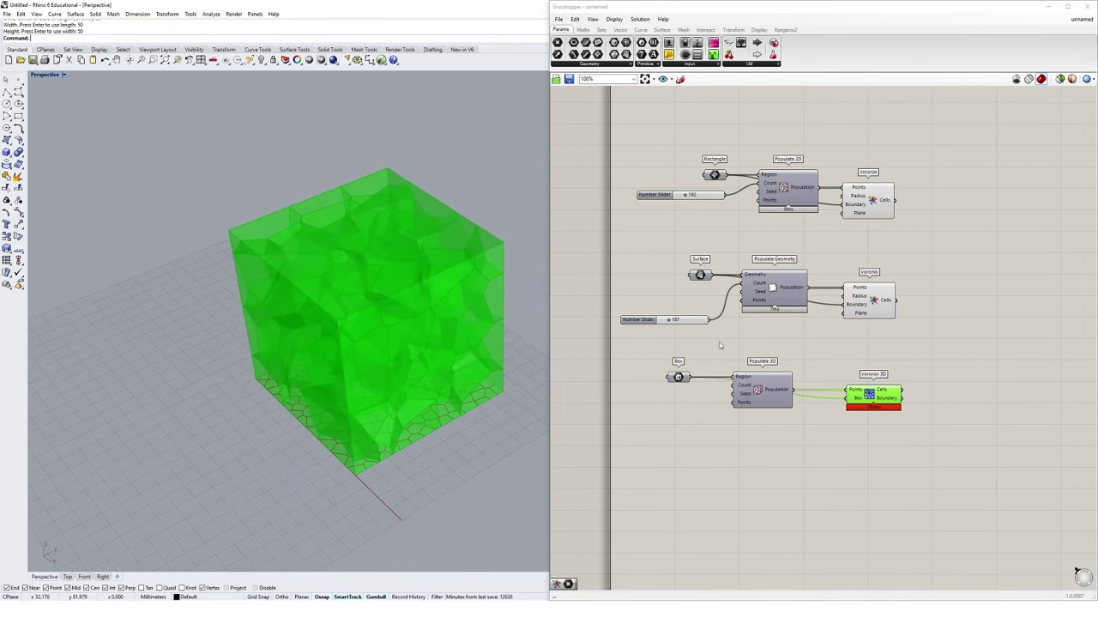
{"action": "left_click", "coordinate": [875, 405]}
{"action": "right_click", "coordinate": [875, 405]}
{"action": "left_click", "coordinate": [887, 433]}
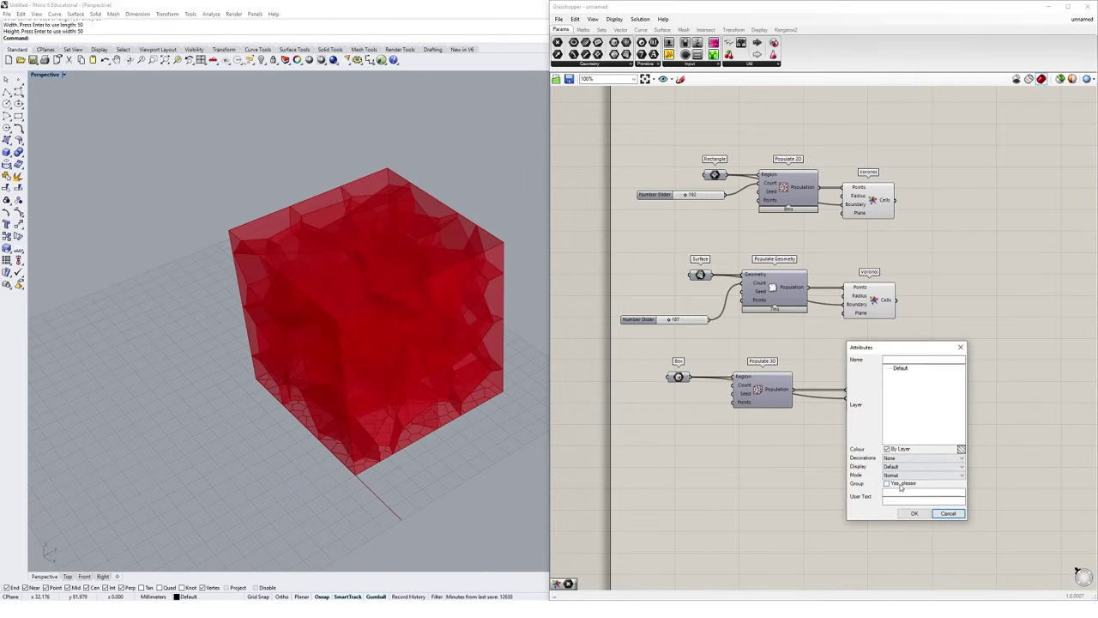
{"action": "left_click", "coordinate": [914, 513]}
Pull several individual baked Voronoi cells out of the front and top of the cube
{"action": "left_click", "coordinate": [400, 294]}
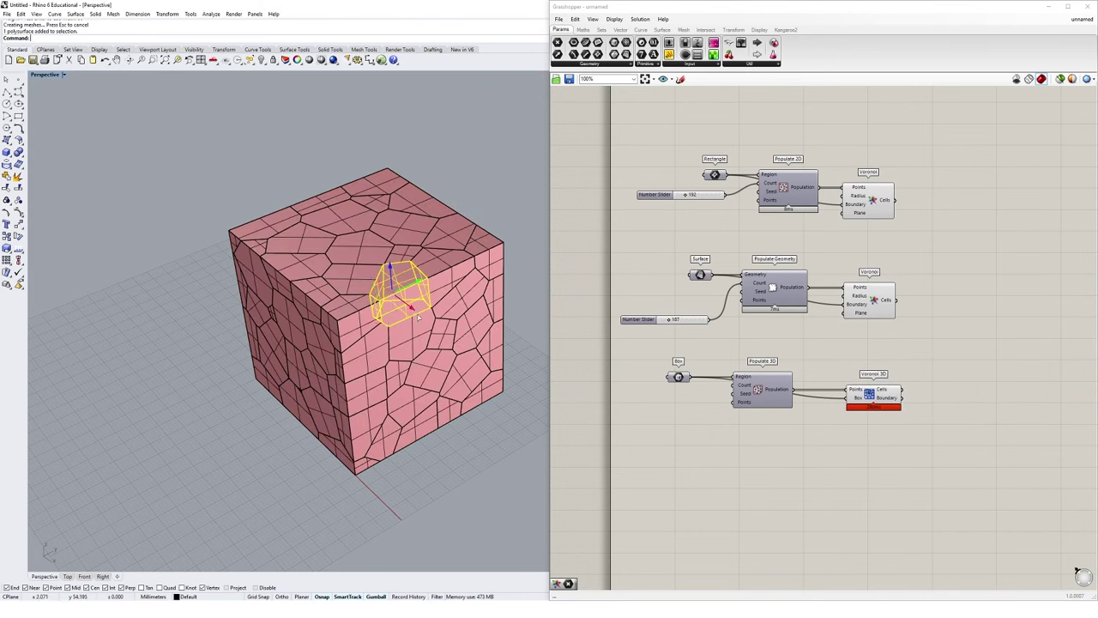
{"action": "left_click_drag", "start_coordinate": [399, 295], "coordinate": [426, 326]}
{"action": "left_click", "coordinate": [433, 275]}
{"action": "left_click_drag", "start_coordinate": [433, 274], "coordinate": [442, 195]}
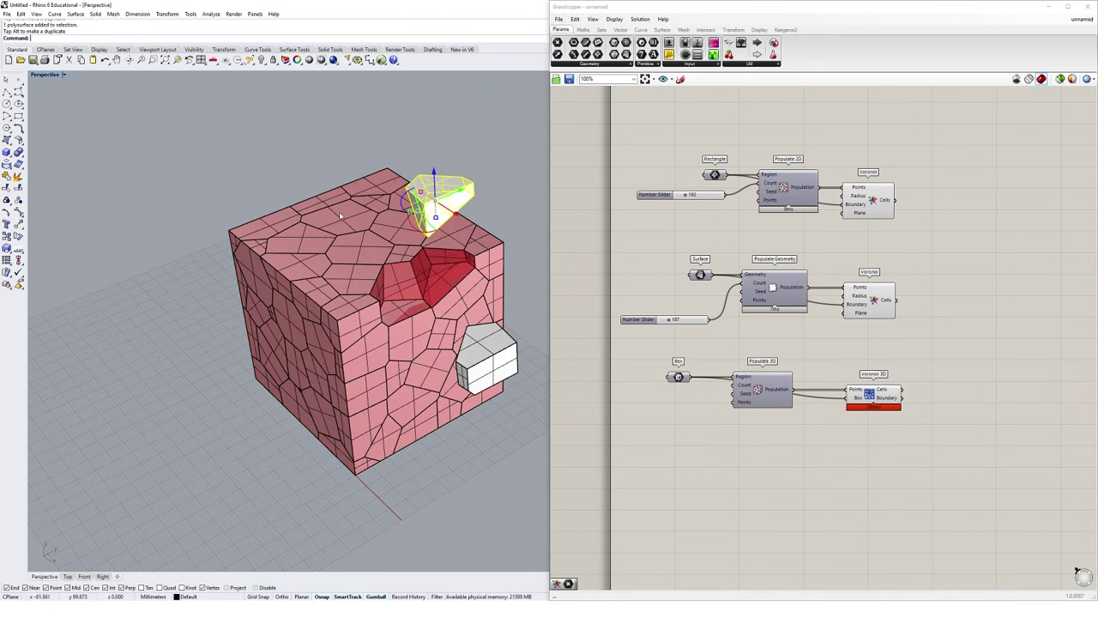
{"action": "left_click", "coordinate": [343, 207]}
{"action": "left_click_drag", "start_coordinate": [342, 208], "coordinate": [334, 118]}
{"action": "left_click", "coordinate": [315, 206]}
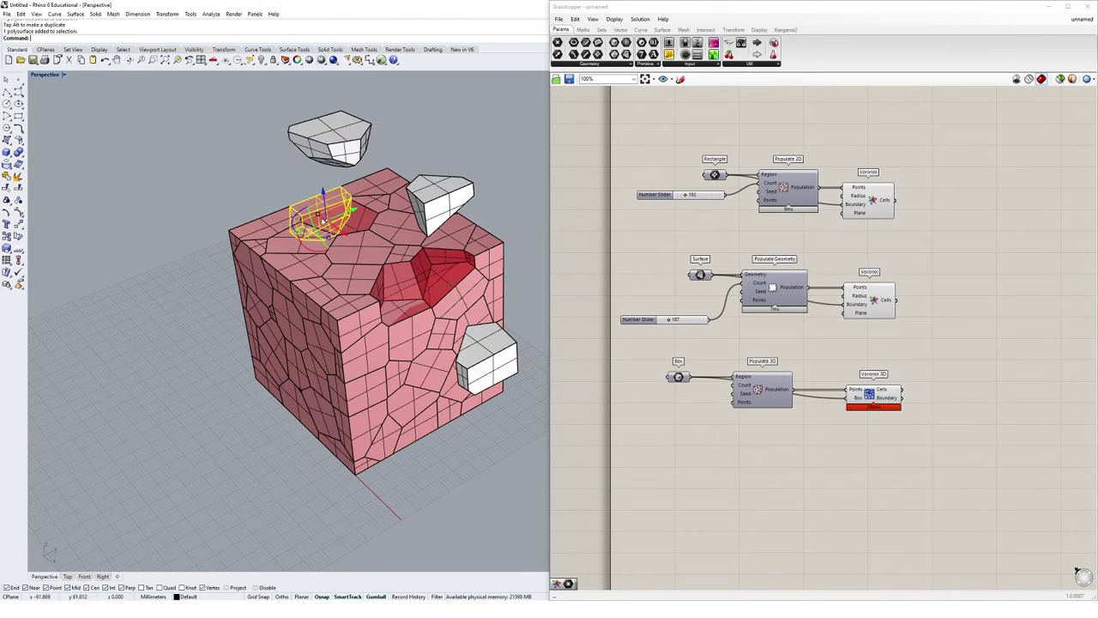